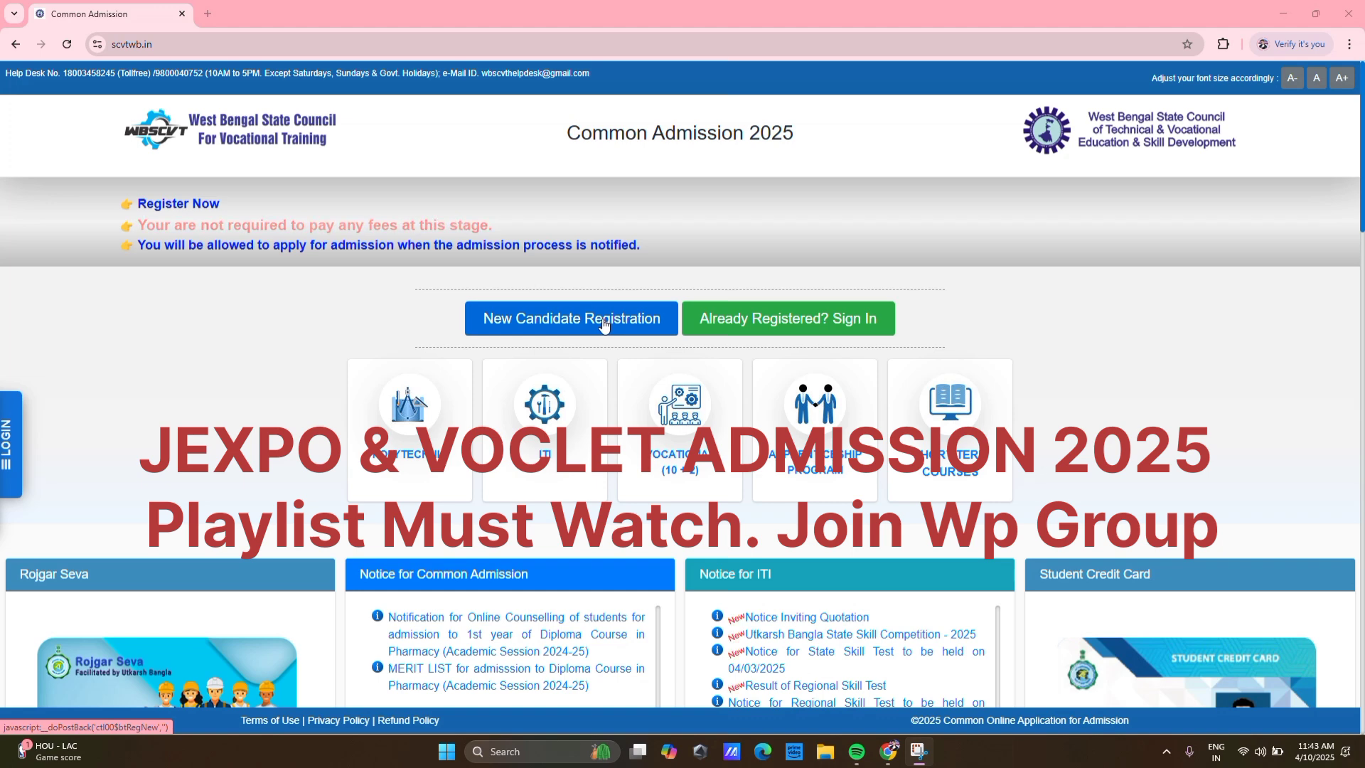
# - Open the new candidate registration form and examine the details it requires, including the date of birth and Aadhaar number fields
pyautogui.click(605, 321)
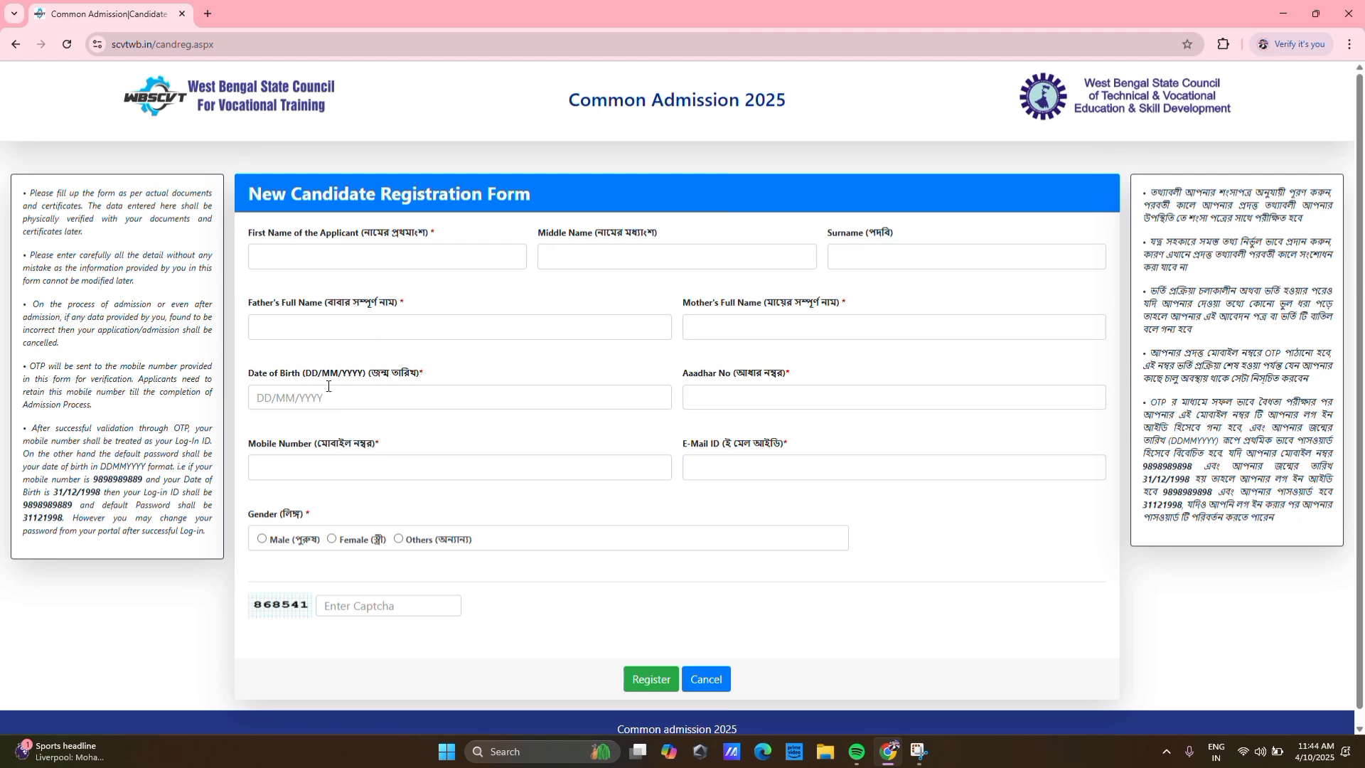
pyautogui.click(381, 400)
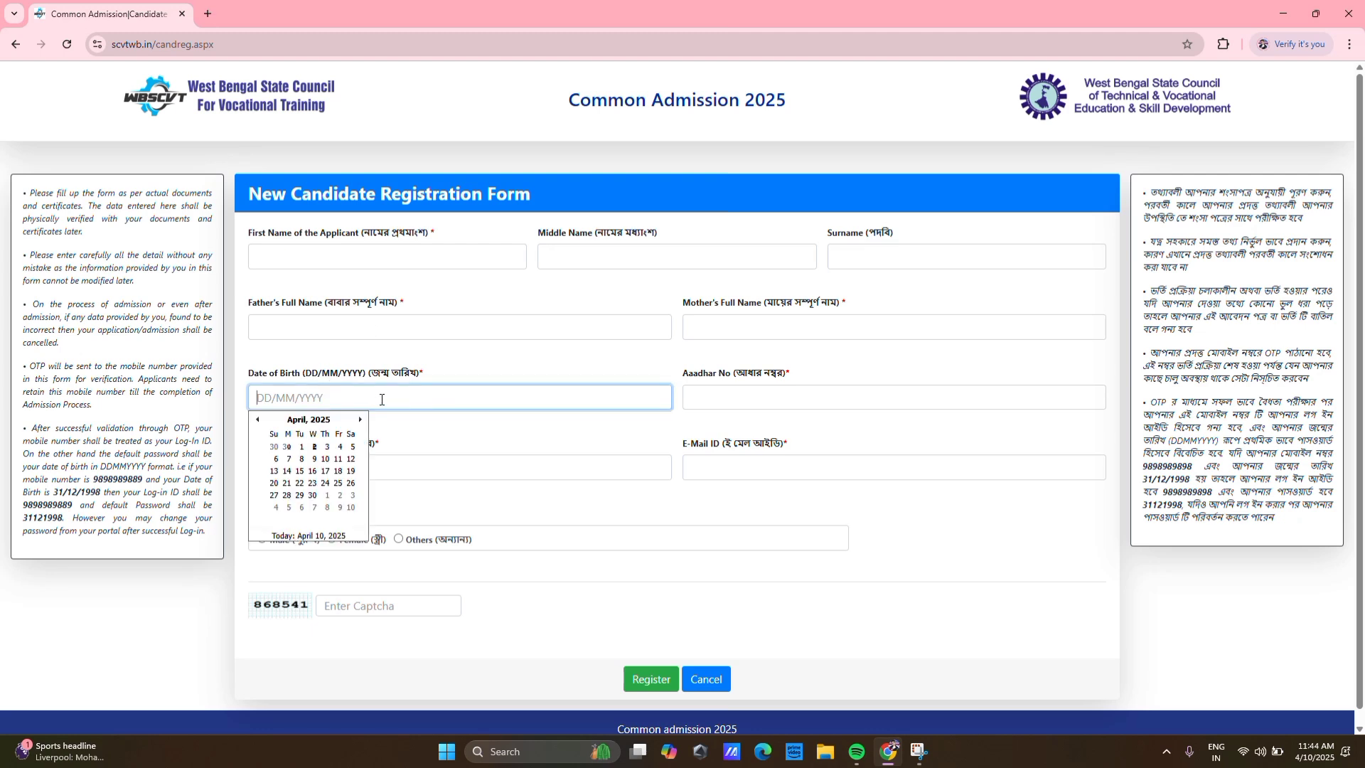
pyautogui.click(771, 397)
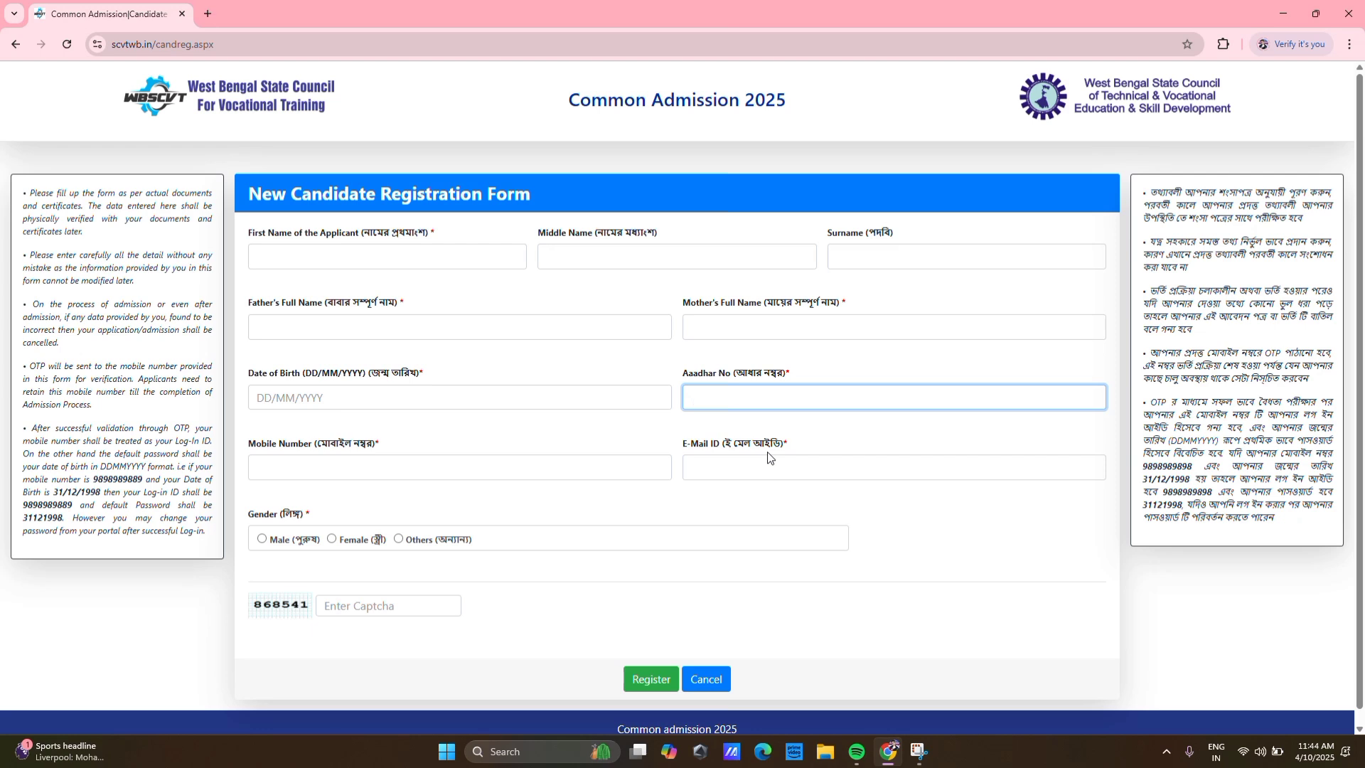
pyautogui.scroll(-1, 366, 480)
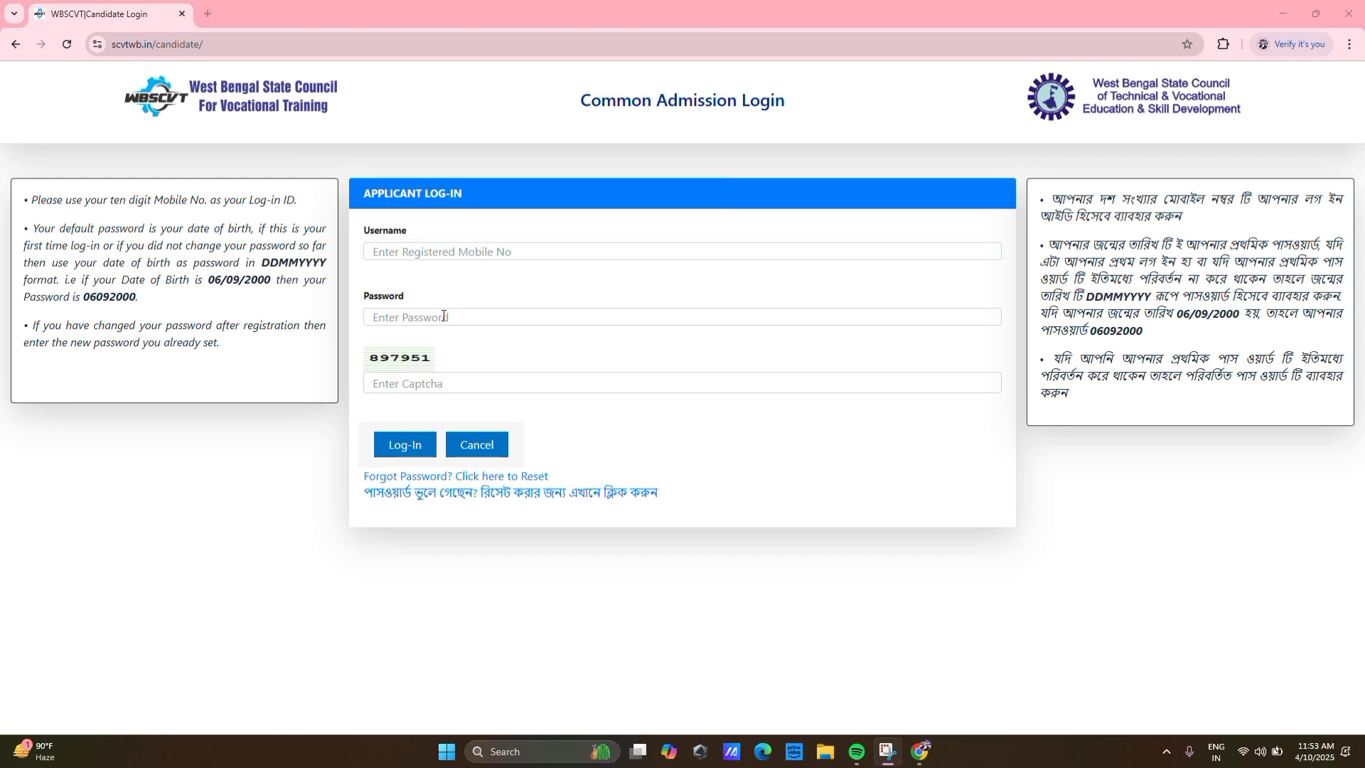
# - Log in to the candidate portal with the registered mobile number, the account password and the captcha code
pyautogui.click(418, 440)
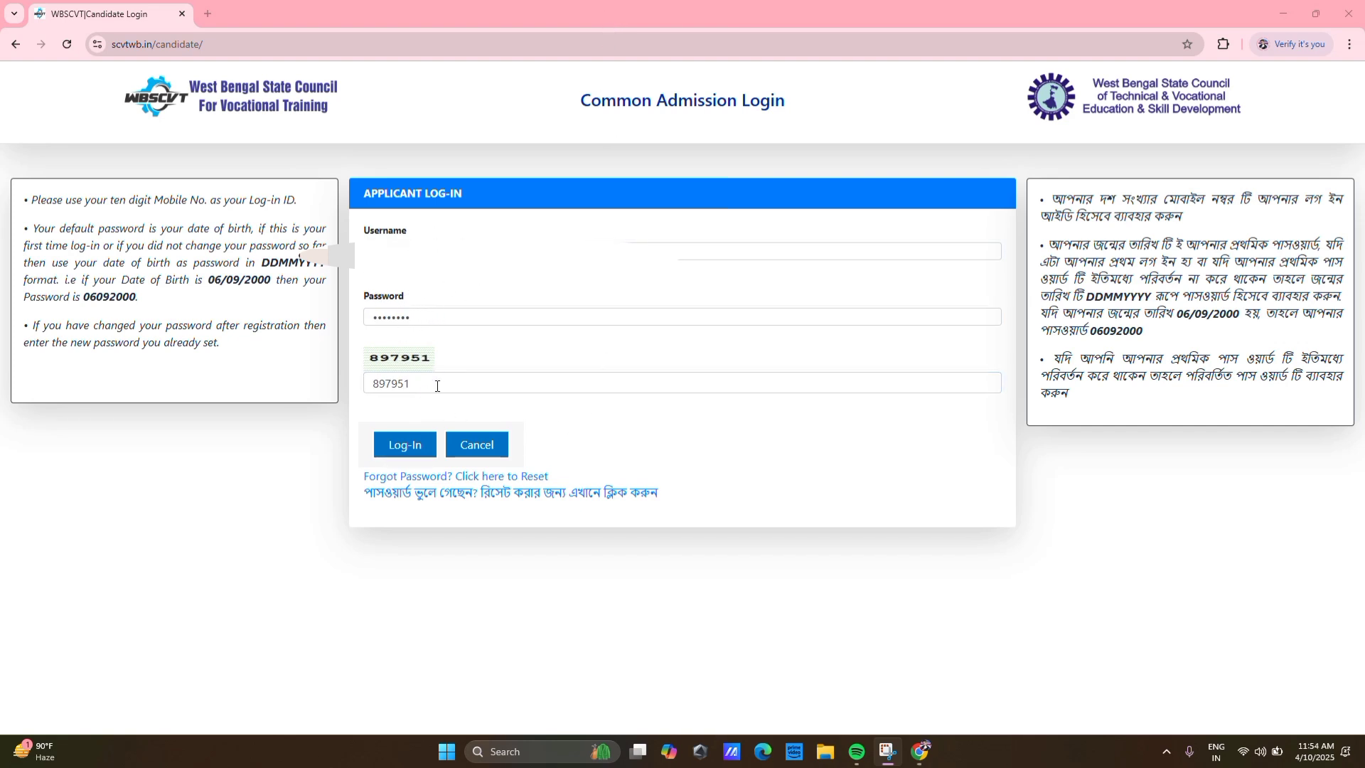
pyautogui.click(401, 447)
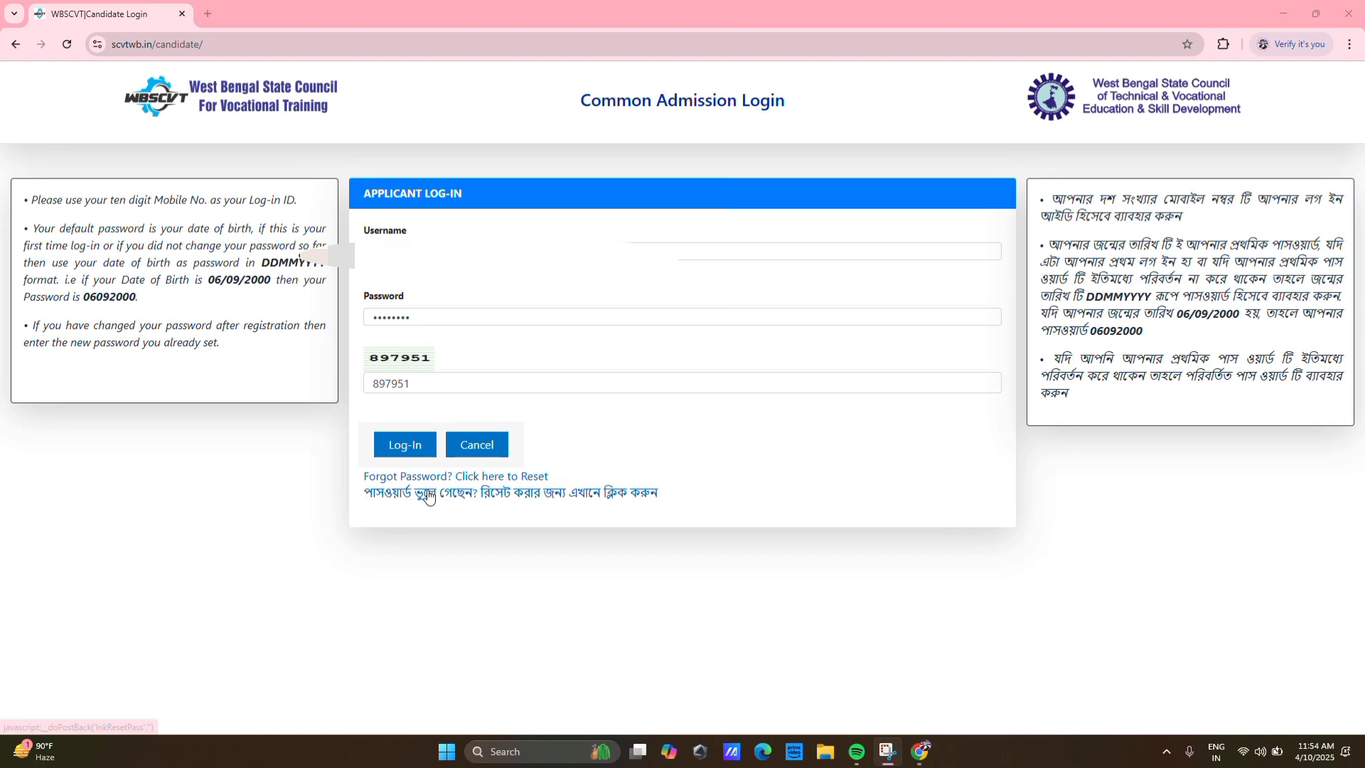
pyautogui.click(420, 453)
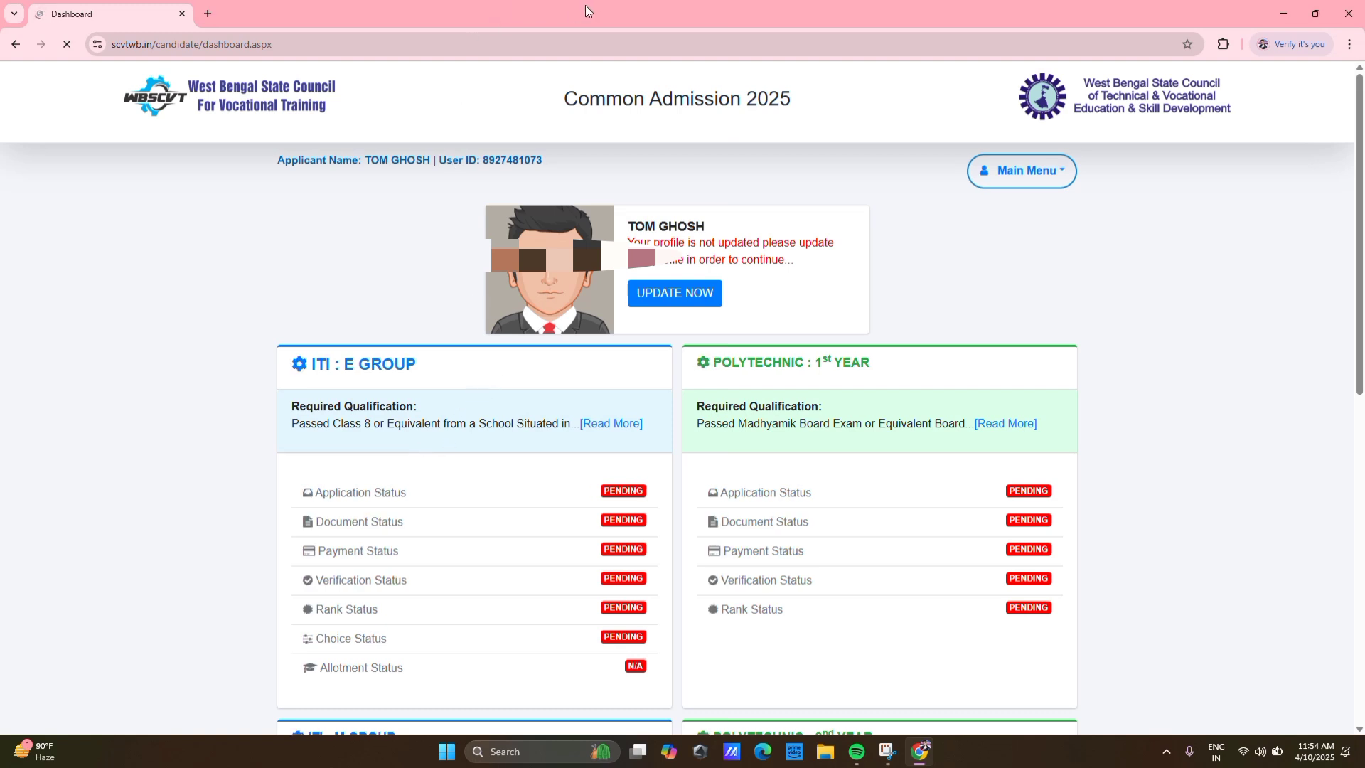
pyautogui.click(596, 39)
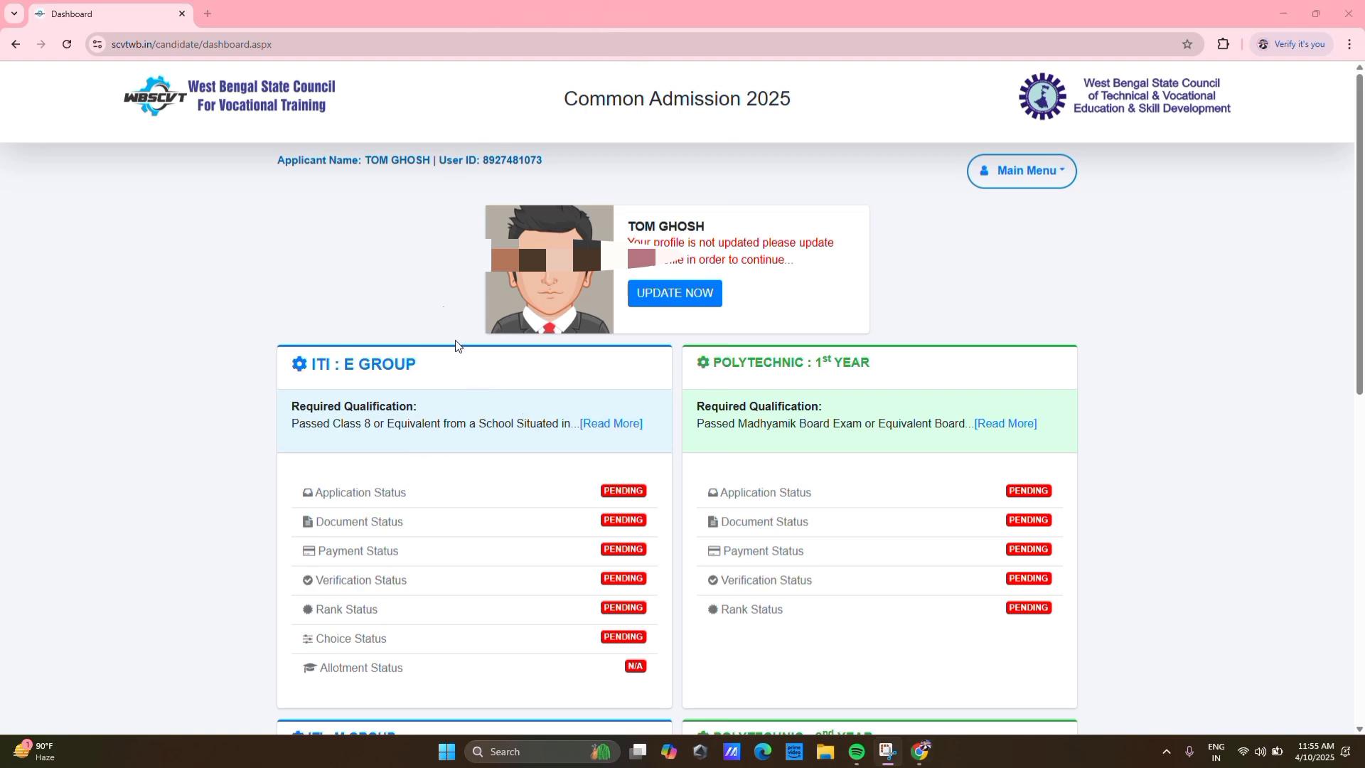
# - Review the ITI and Polytechnic course cards on the dashboard and open the profile update form
pyautogui.scroll(-1, 635, 387)
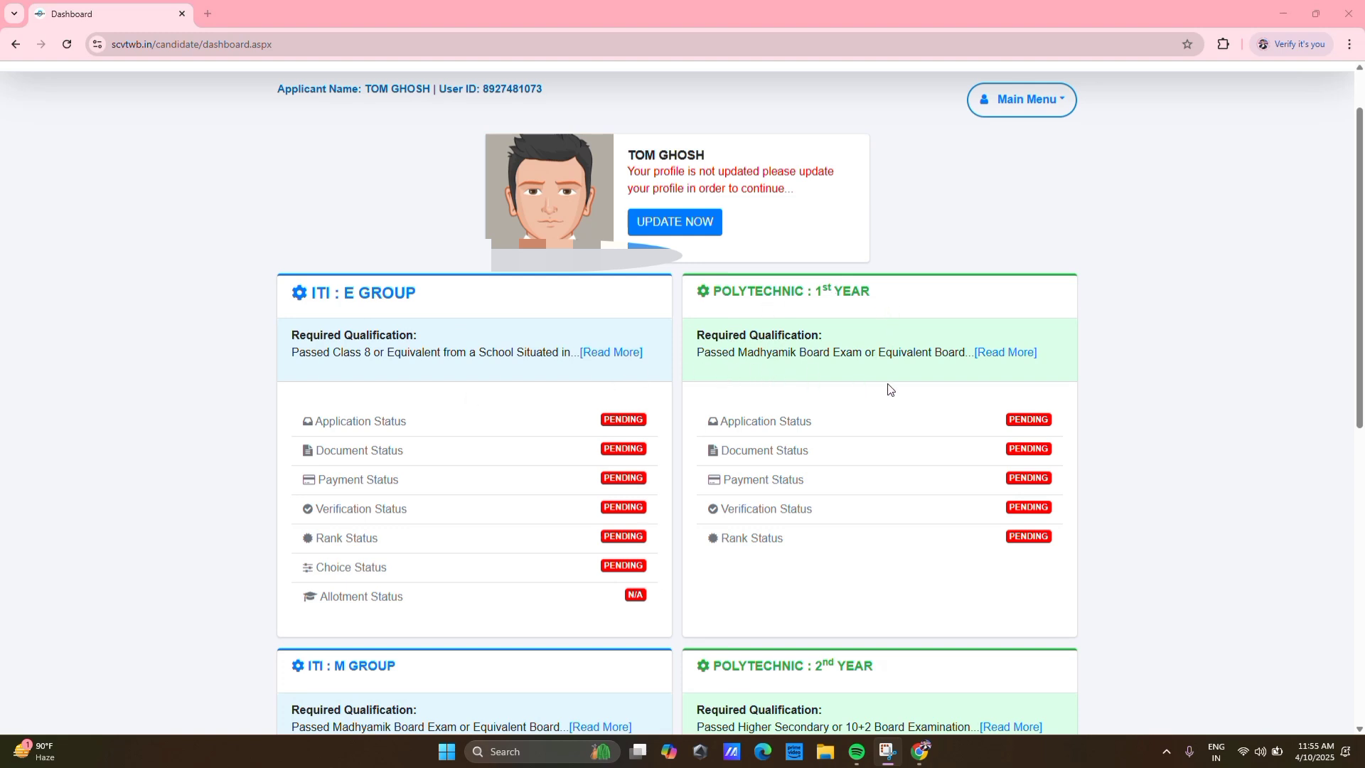
pyautogui.scroll(-2, 890, 387)
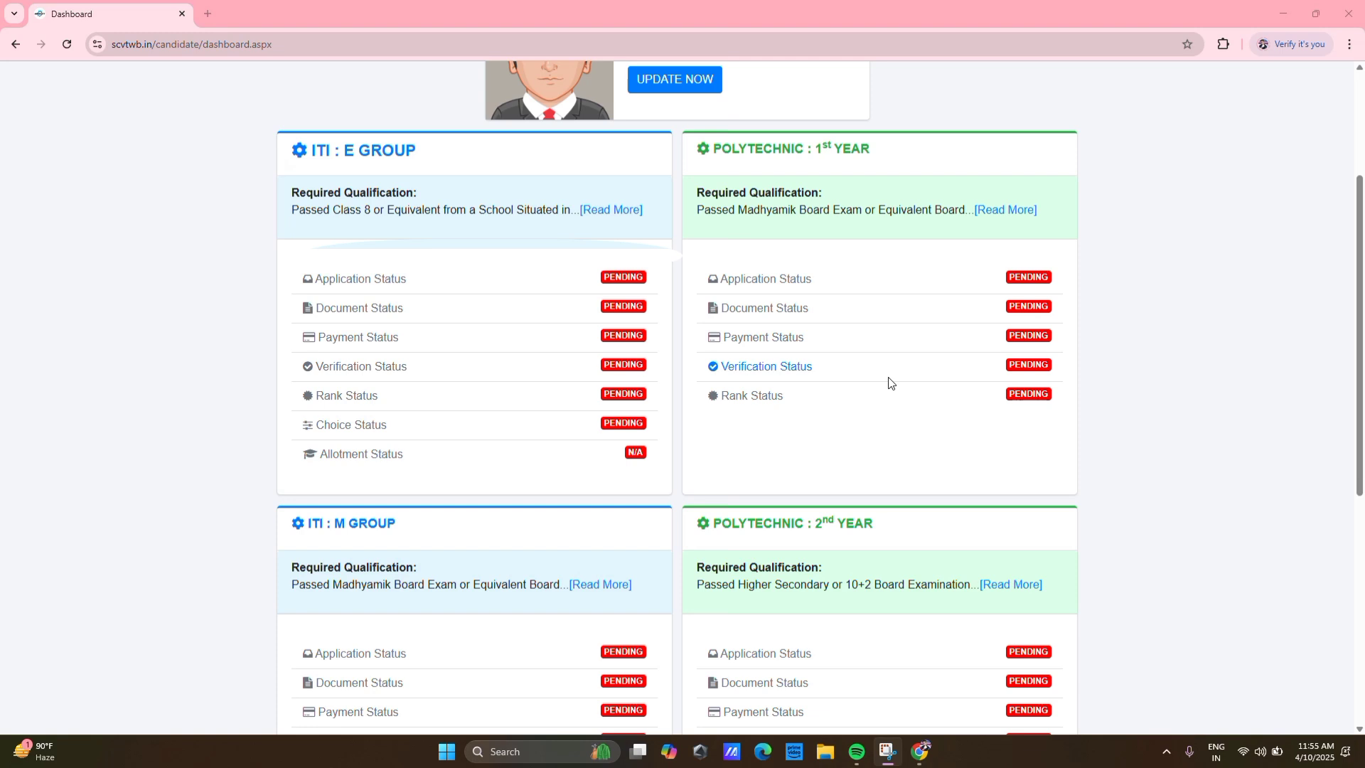
pyautogui.scroll(-3, 890, 383)
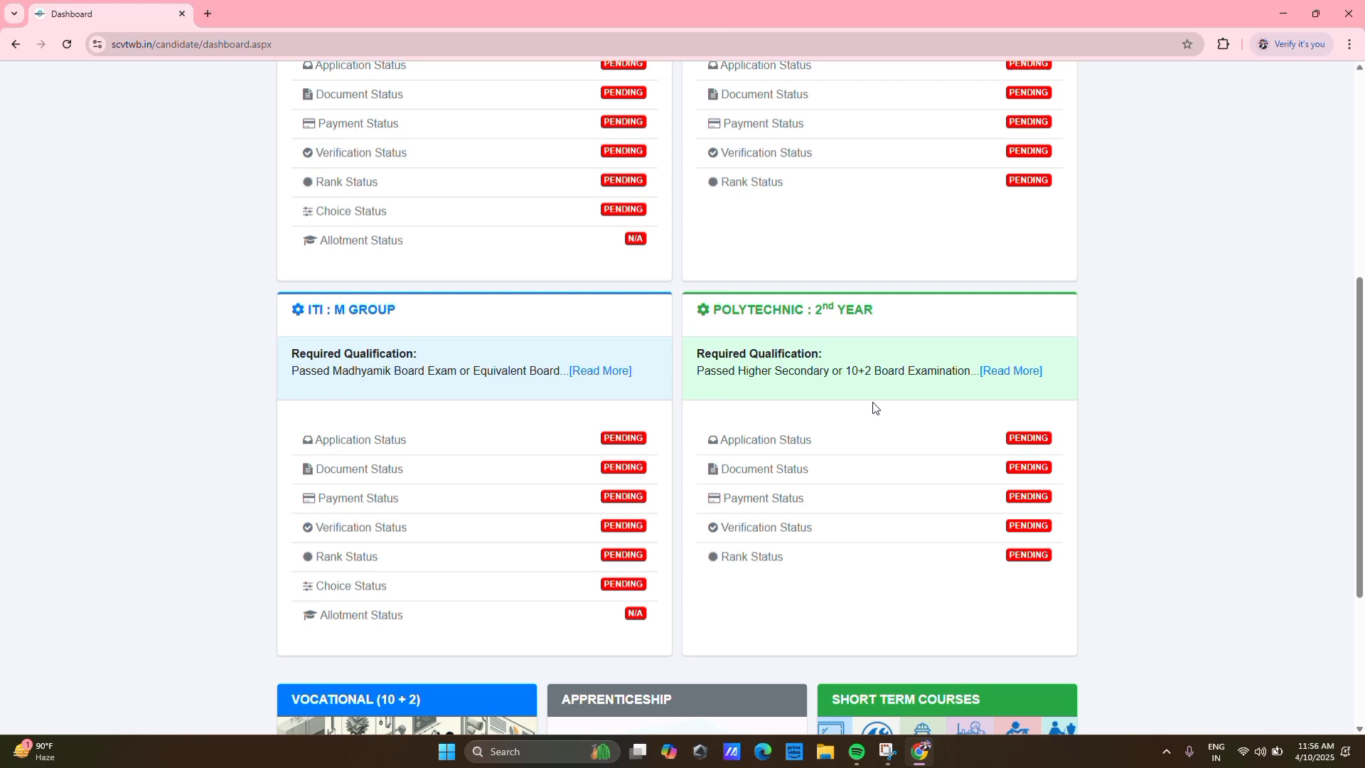
pyautogui.scroll(3, 873, 407)
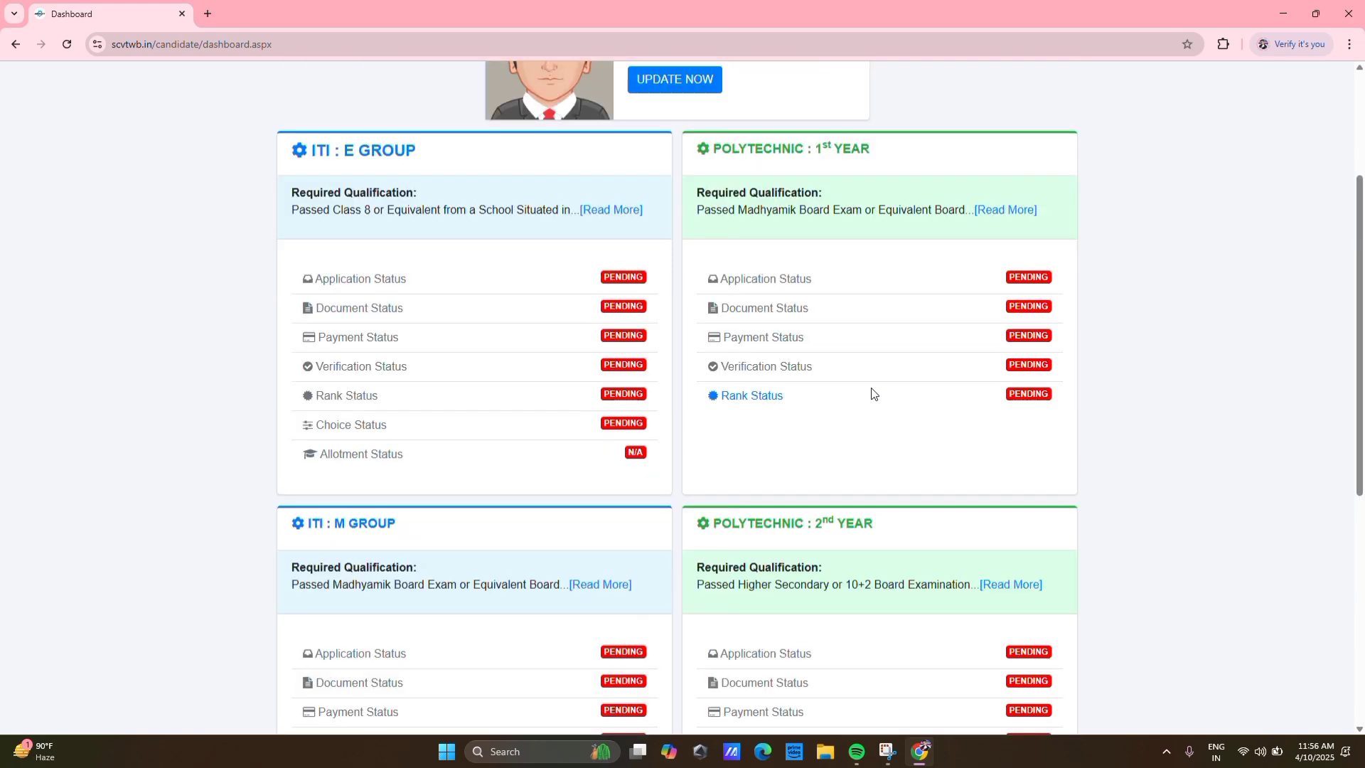
pyautogui.scroll(2, 873, 395)
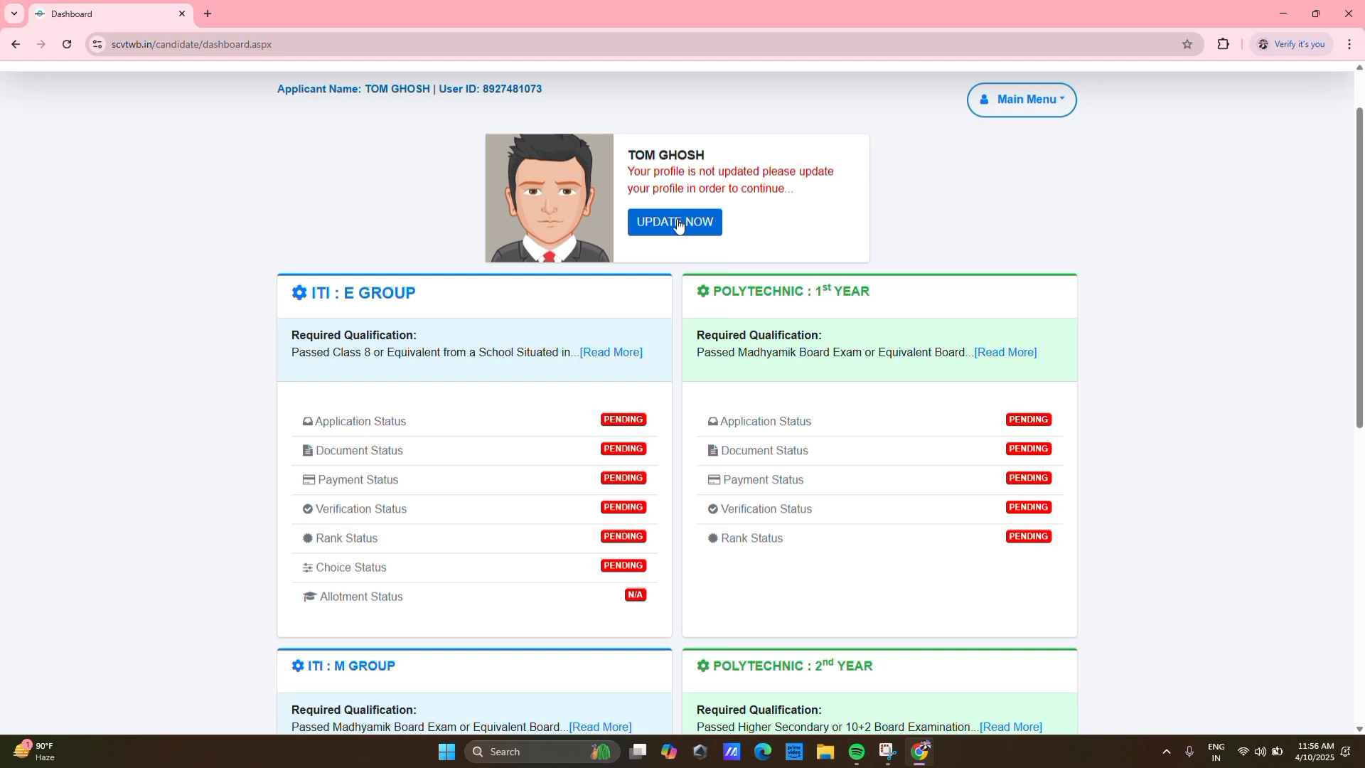
pyautogui.click(679, 223)
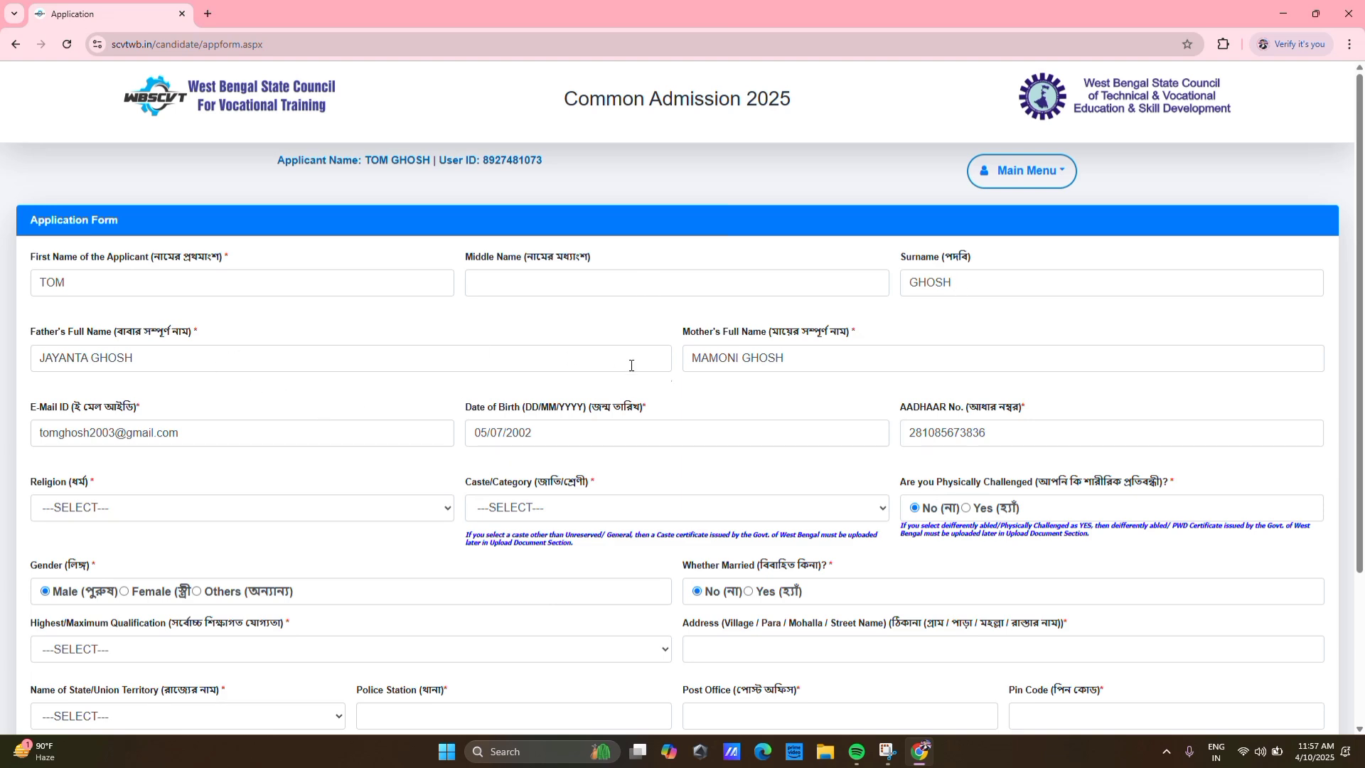
# - Set the applicant's religion to Hinduism and the caste category to Unreserved/General
pyautogui.scroll(-1, 629, 363)
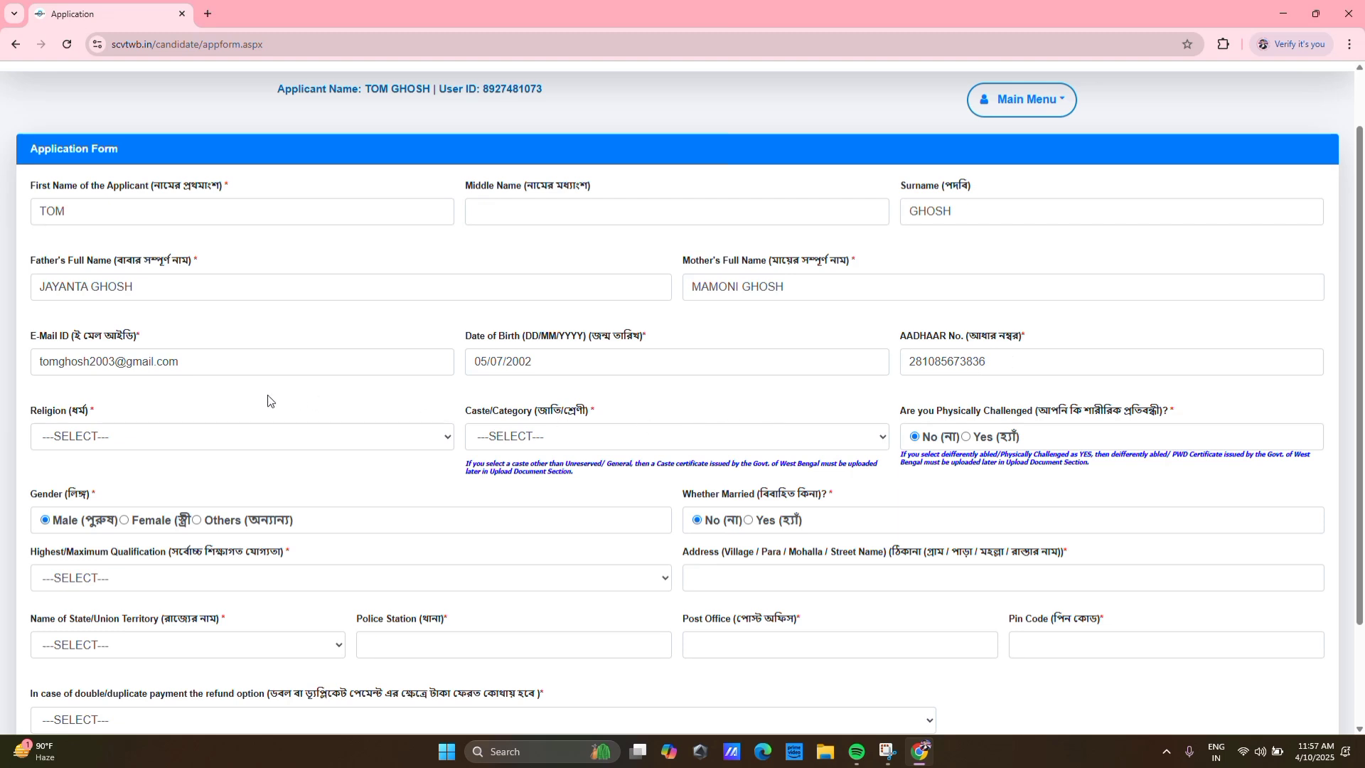
pyautogui.click(441, 438)
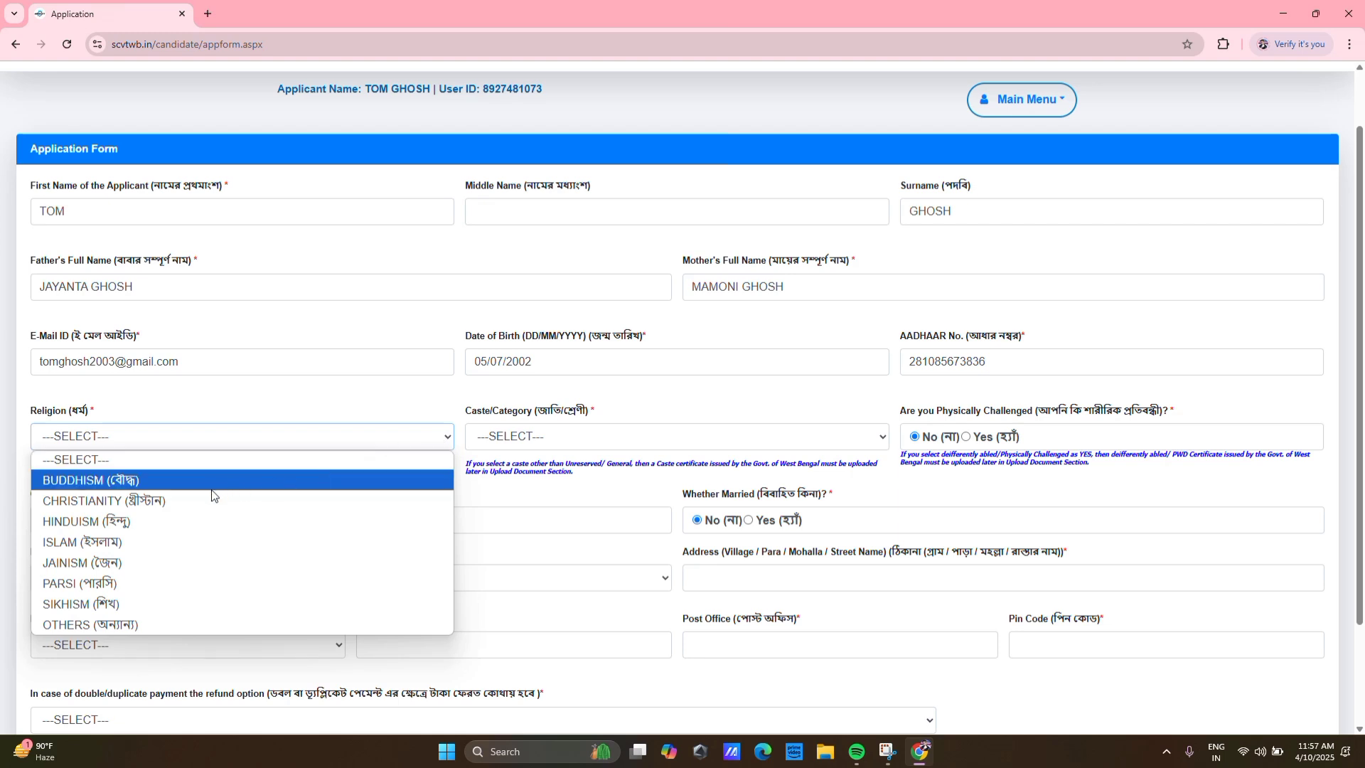
pyautogui.click(129, 521)
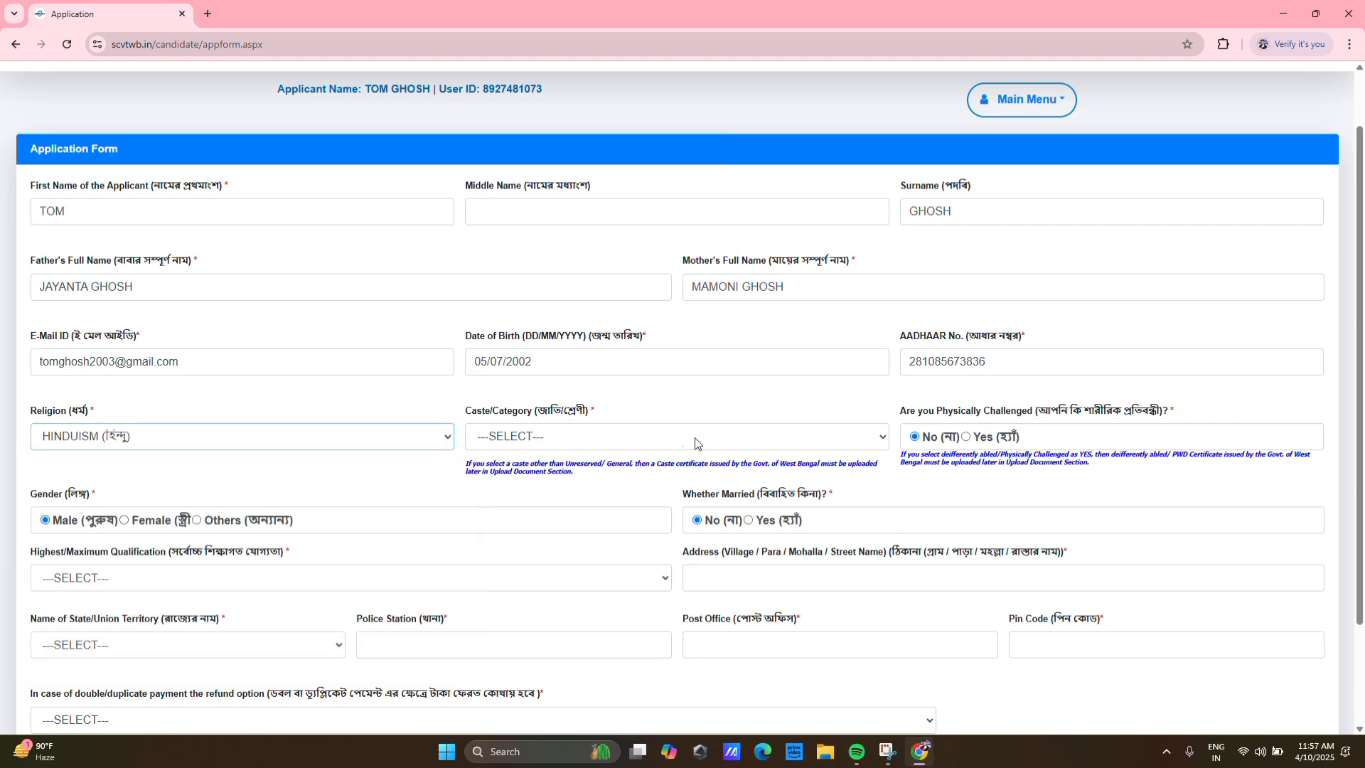
pyautogui.click(775, 441)
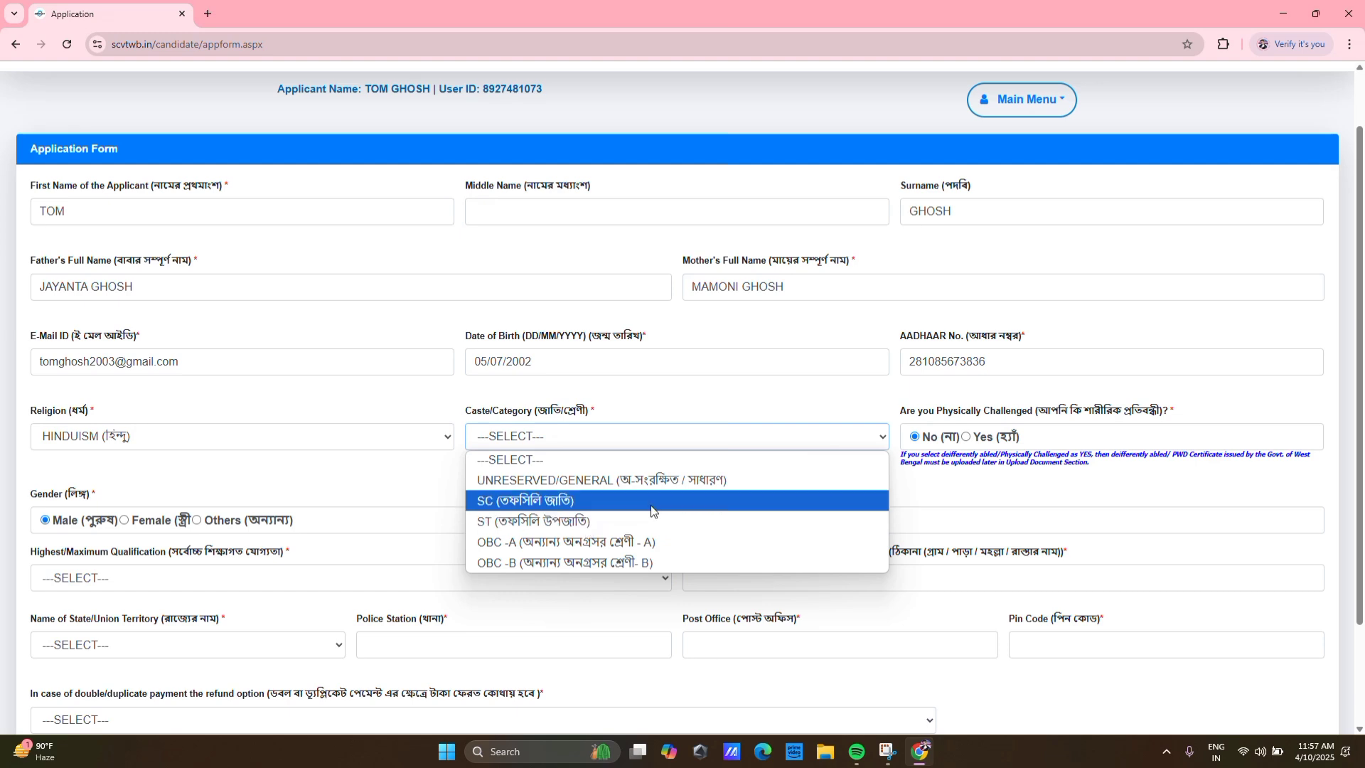
pyautogui.click(648, 480)
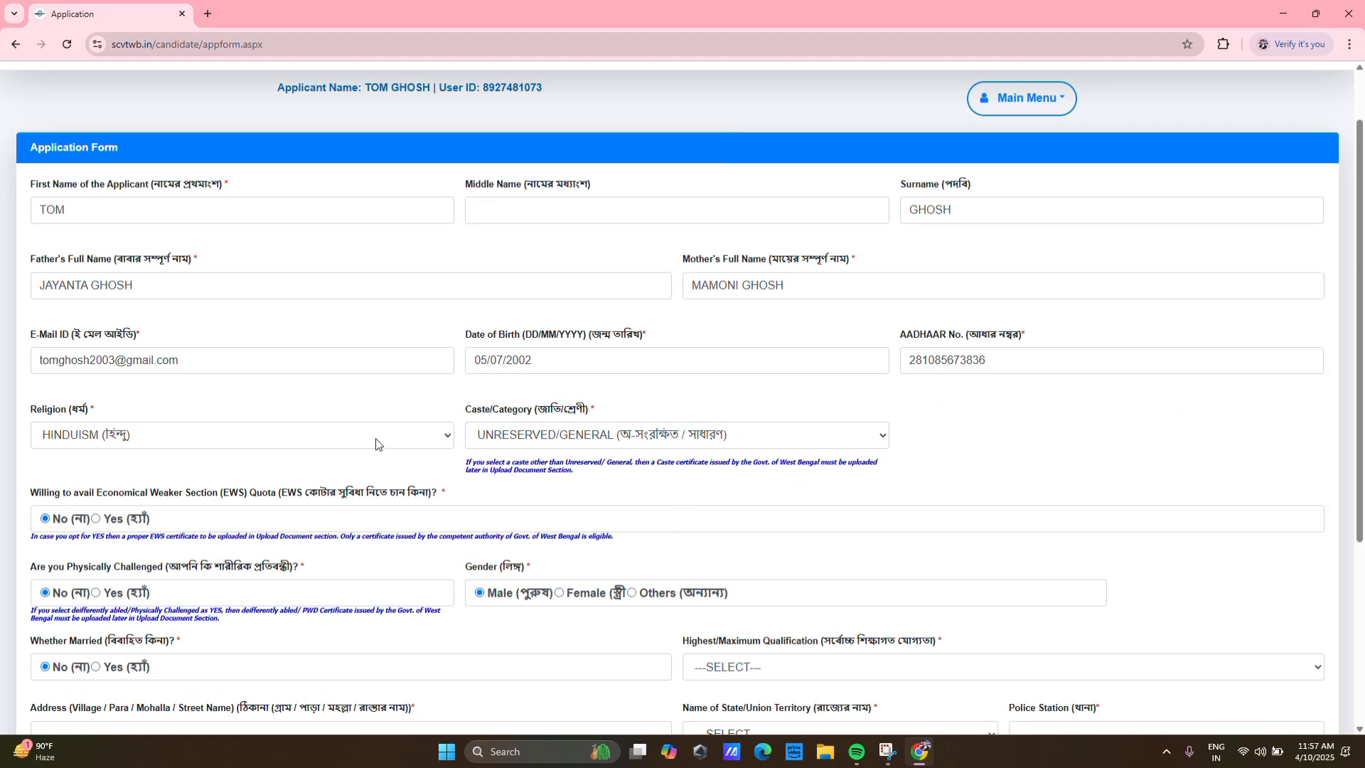
# - Set the highest qualification to Madhyamik or Class 10 Board Equivalent and fill in the applicant's address
pyautogui.scroll(-2, 145, 391)
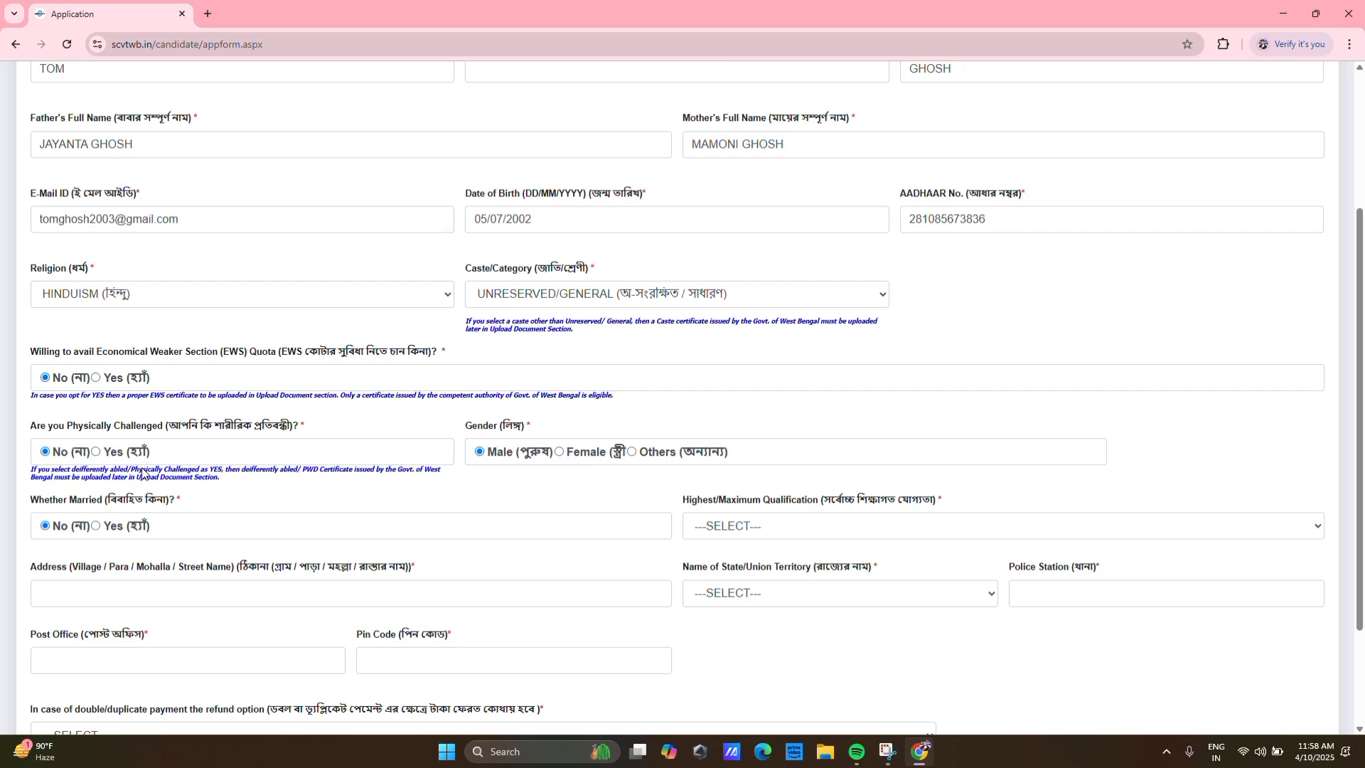
pyautogui.scroll(-1, 141, 473)
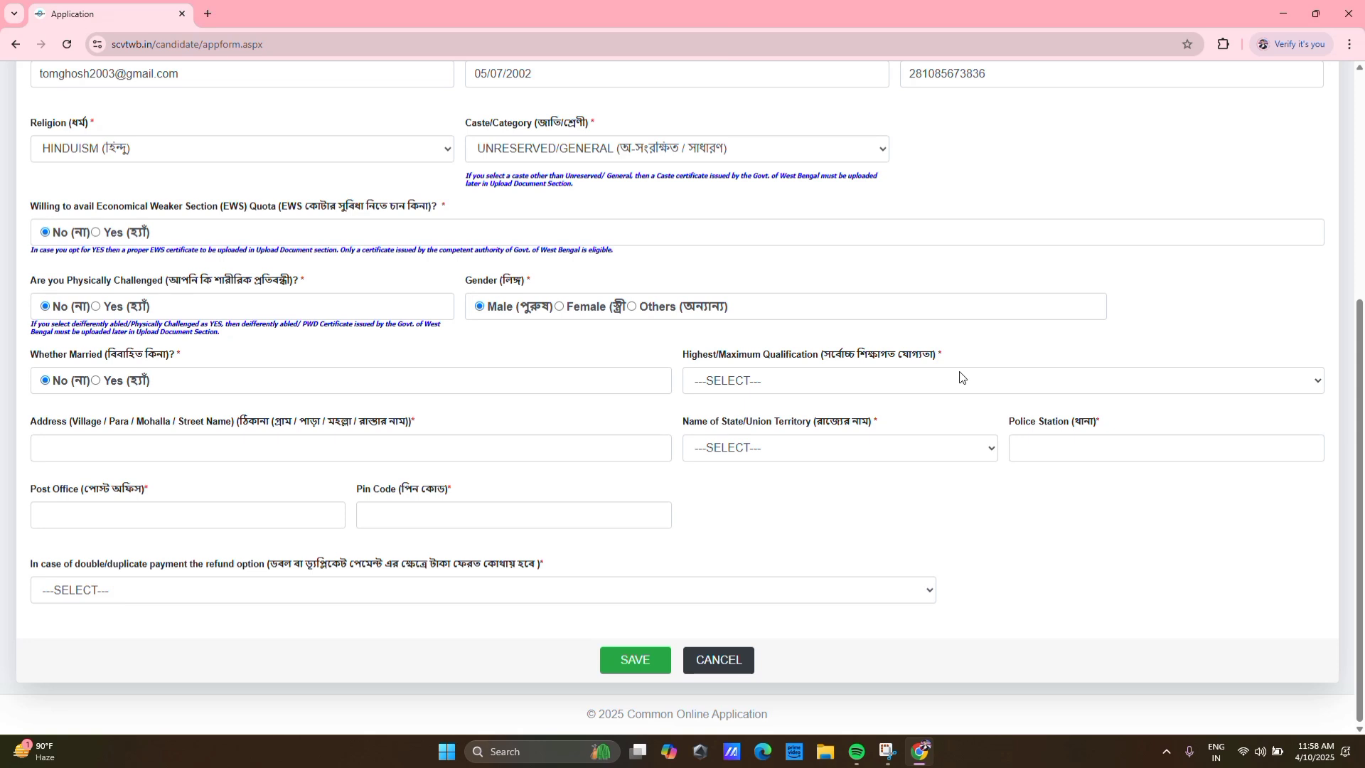
pyautogui.click(1276, 384)
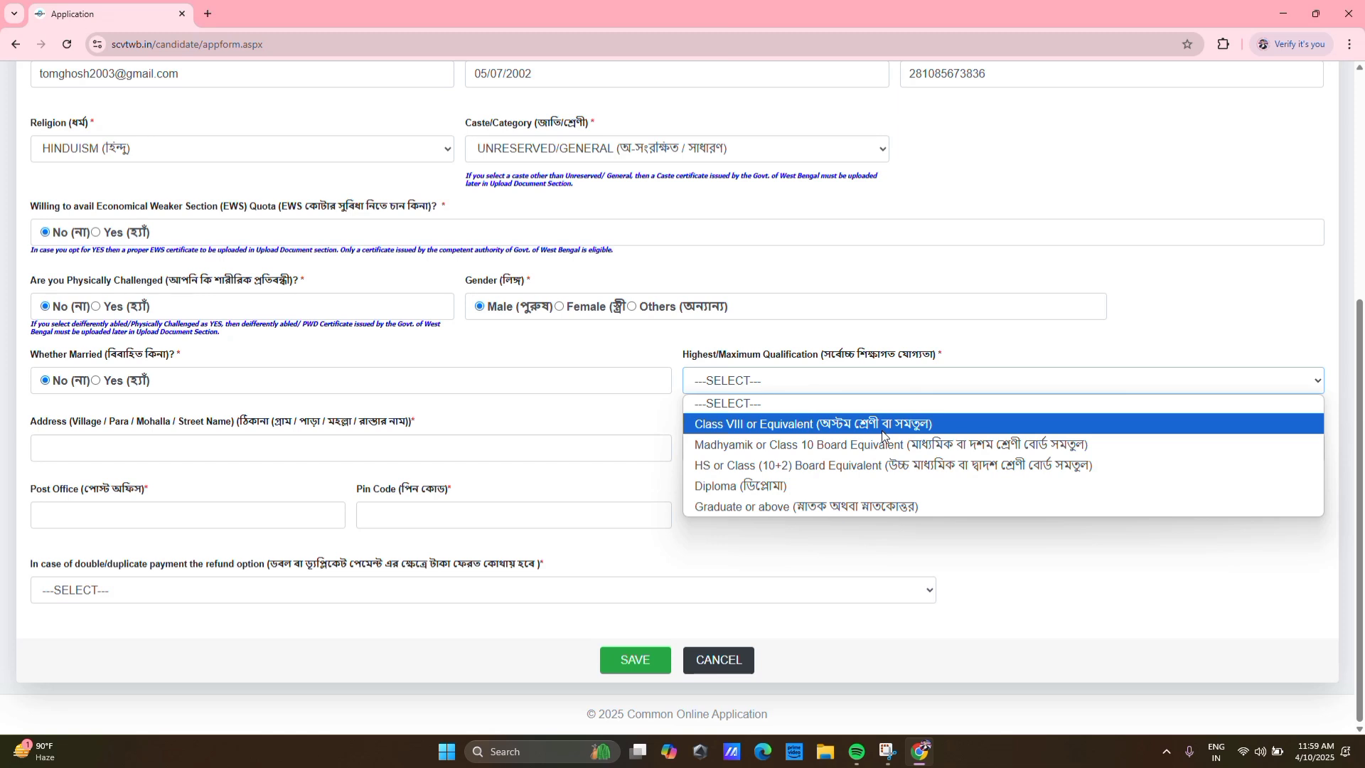
pyautogui.click(886, 449)
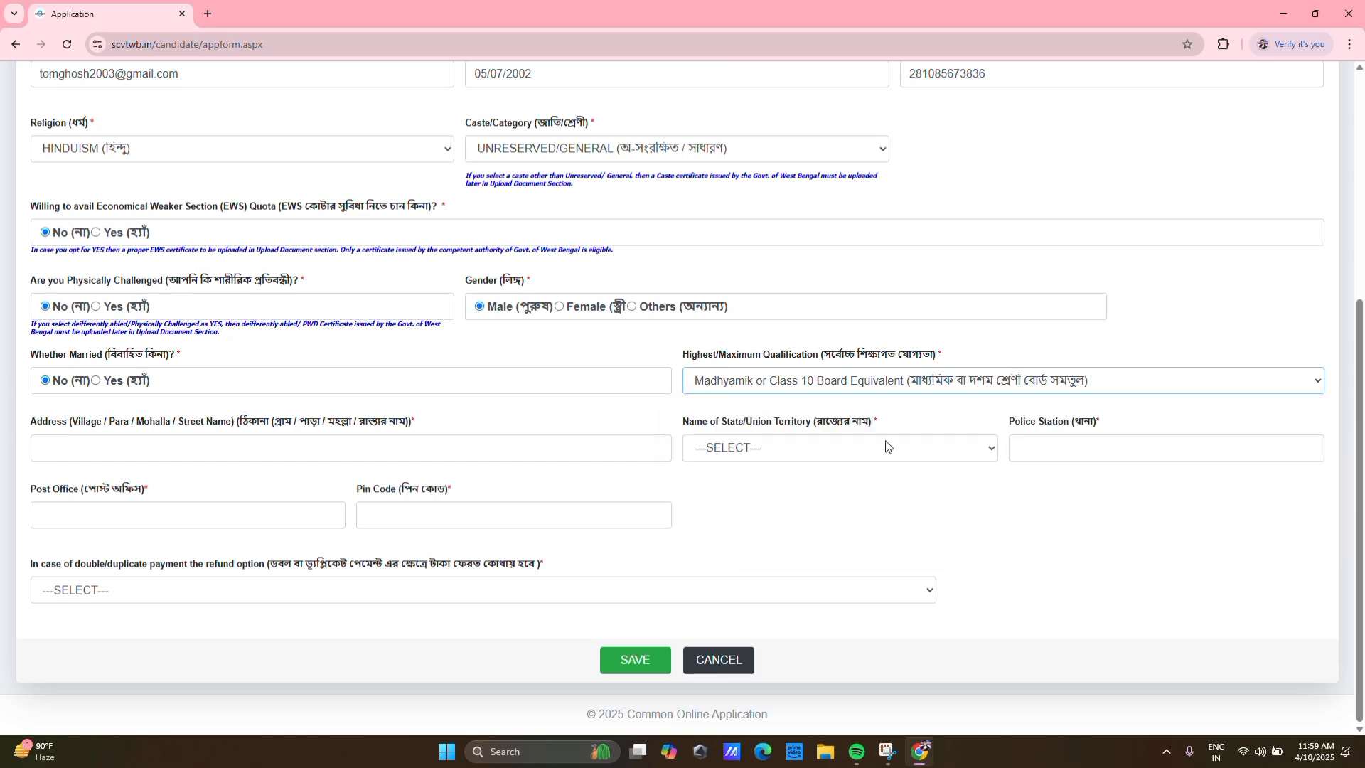
pyautogui.click(88, 450)
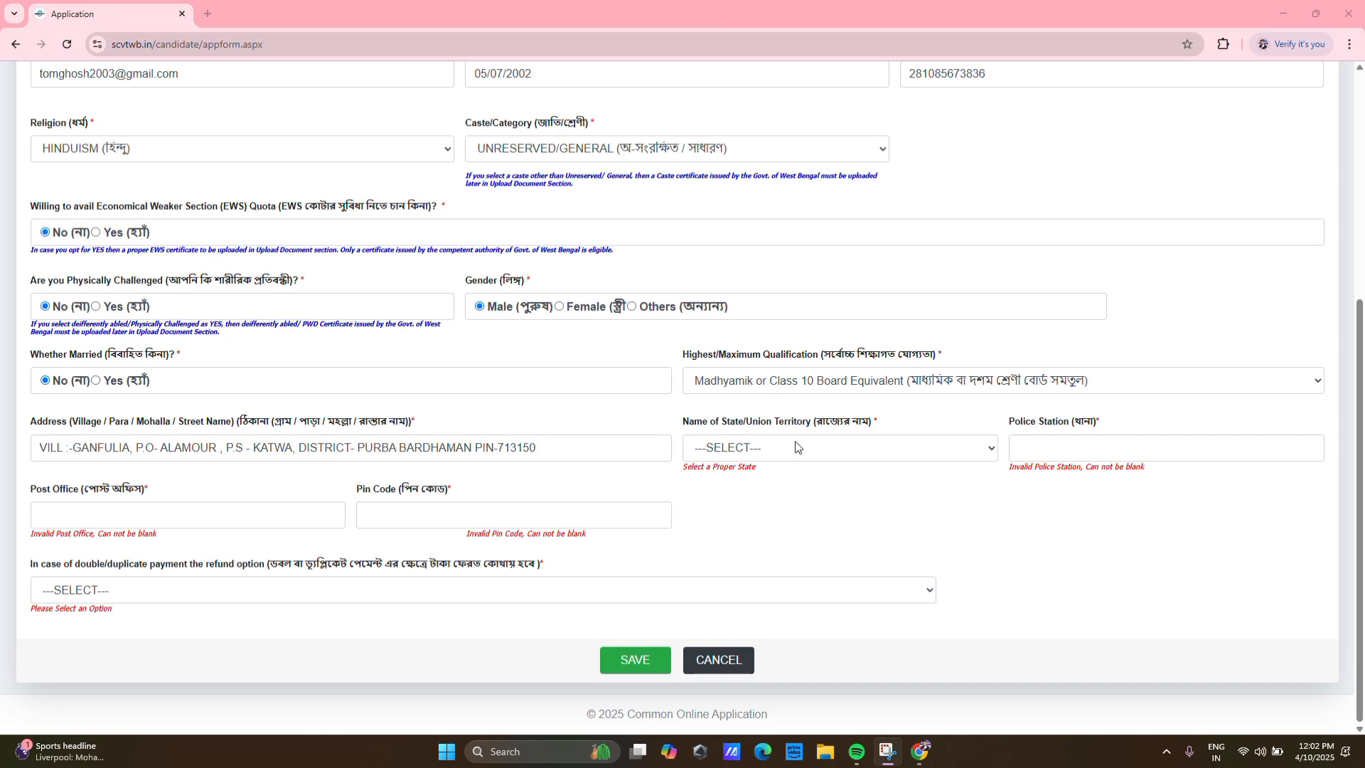
# - Set the state to West Bengal and choose the district and subdivision matching the applicant's address
pyautogui.click(979, 449)
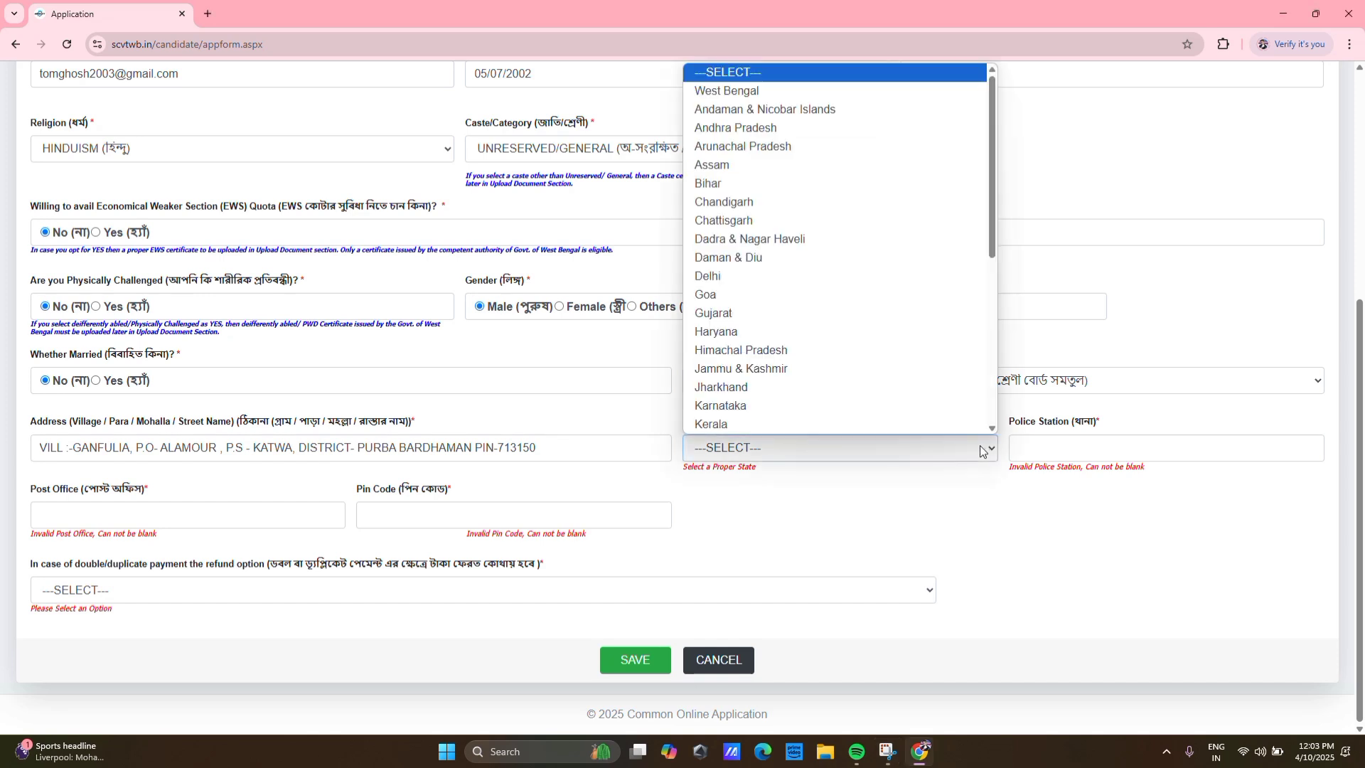
pyautogui.click(793, 91)
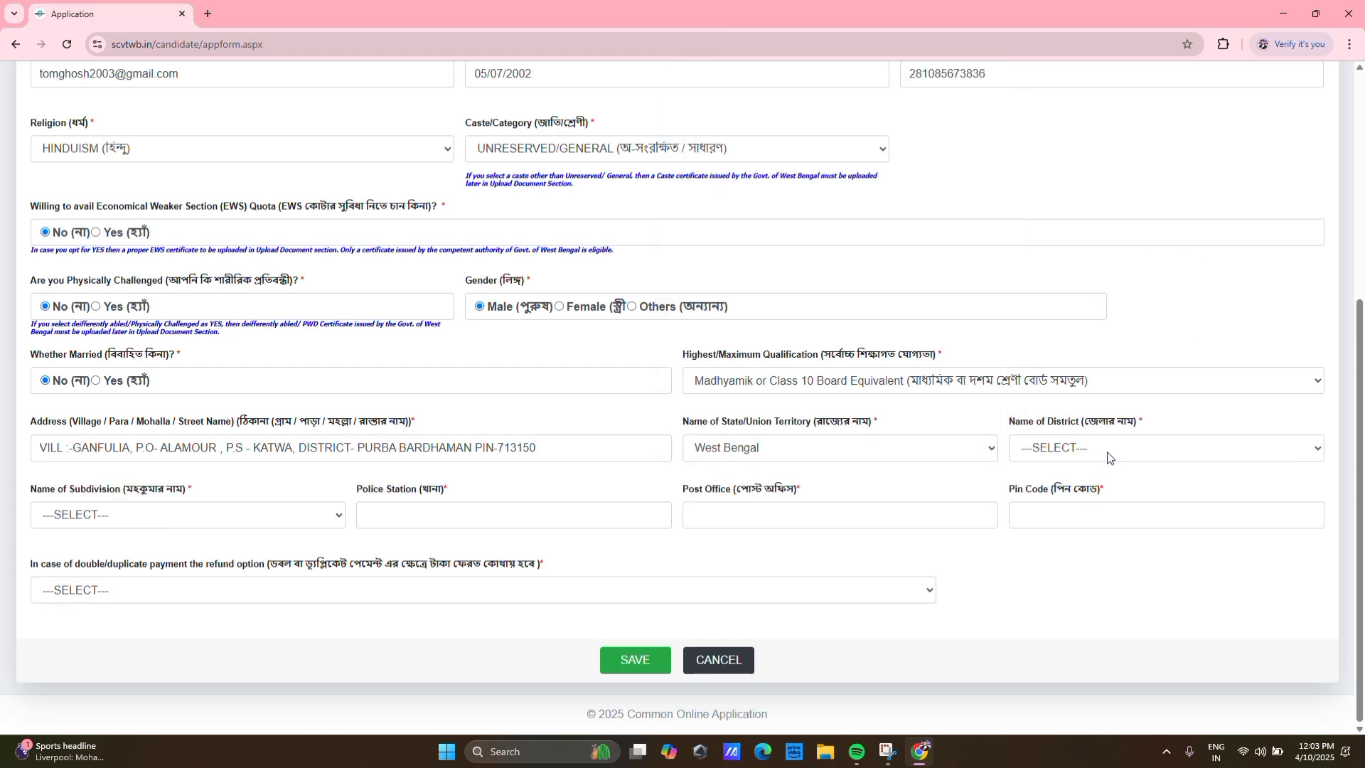
pyautogui.click(1184, 444)
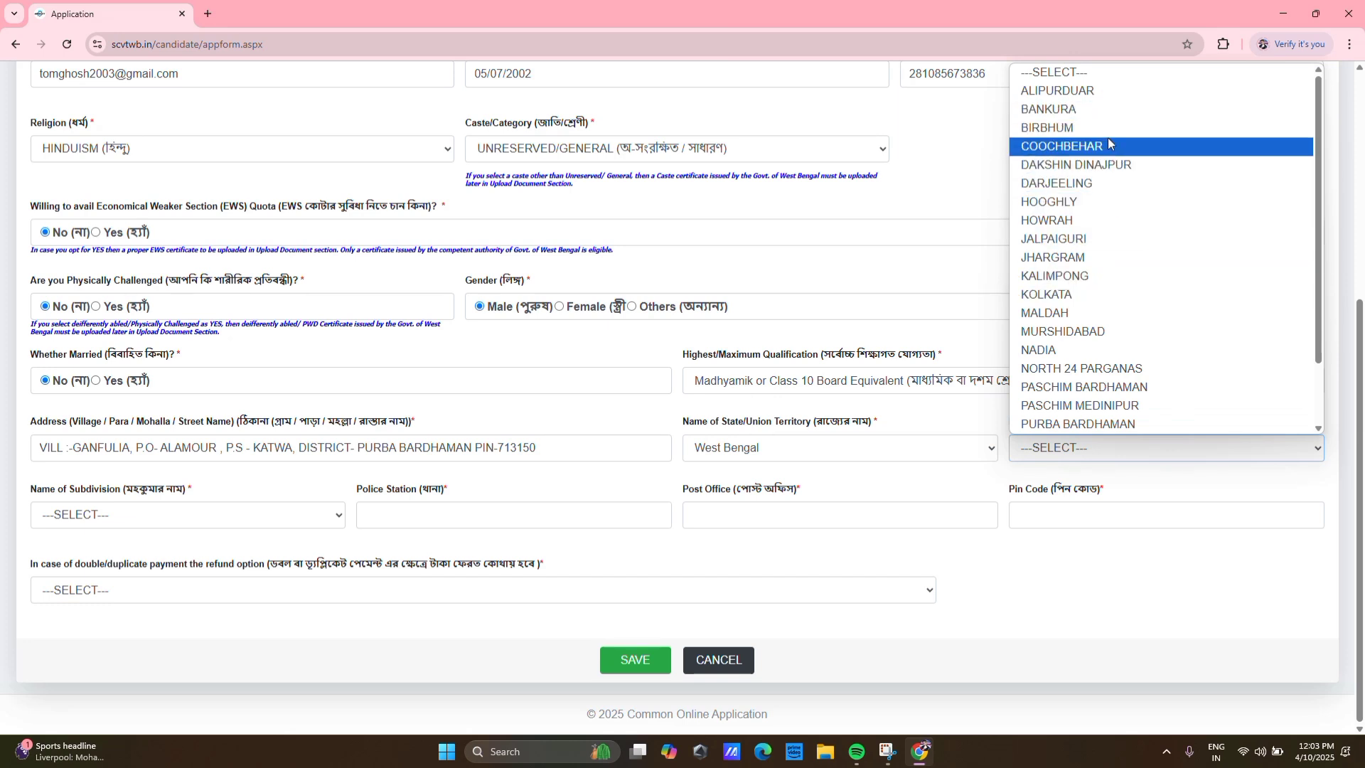
pyautogui.scroll(-1, 1078, 359)
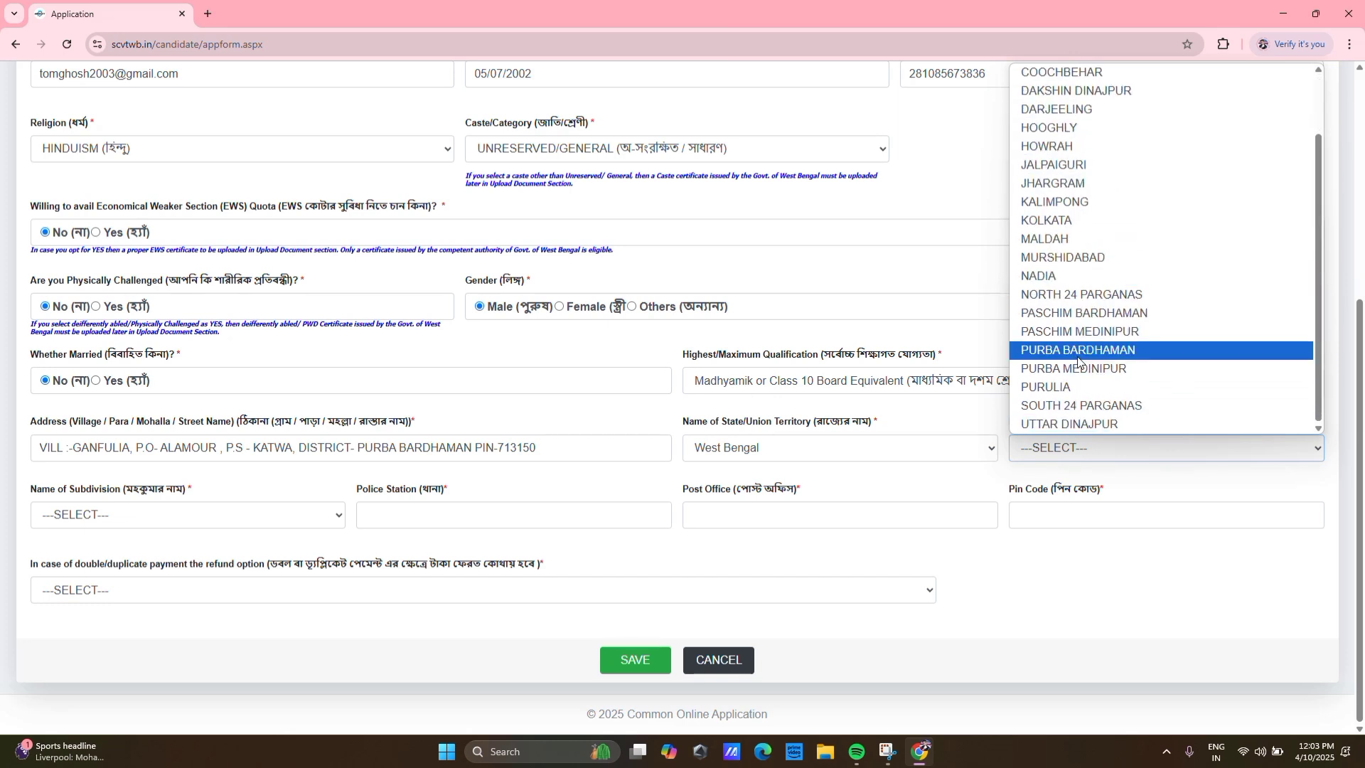
pyautogui.click(1134, 363)
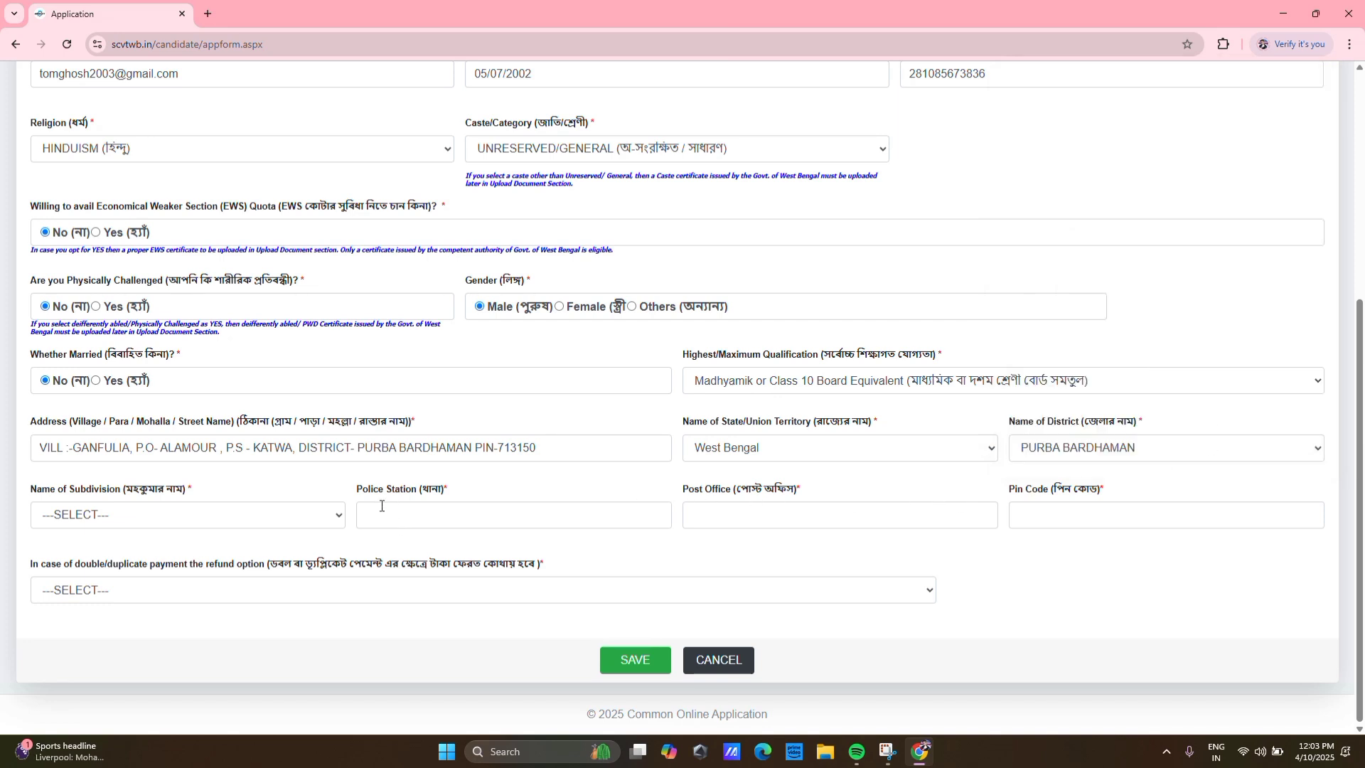
pyautogui.click(287, 523)
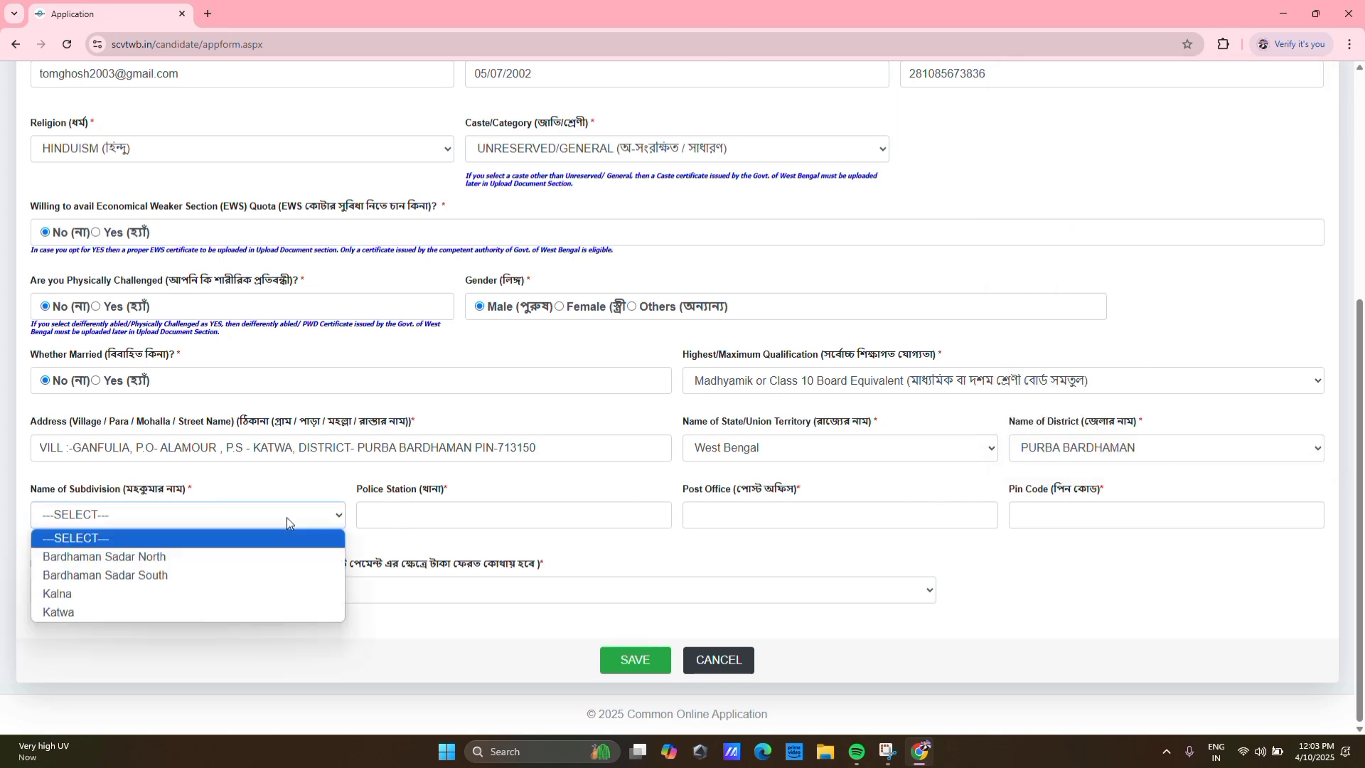
pyautogui.click(98, 615)
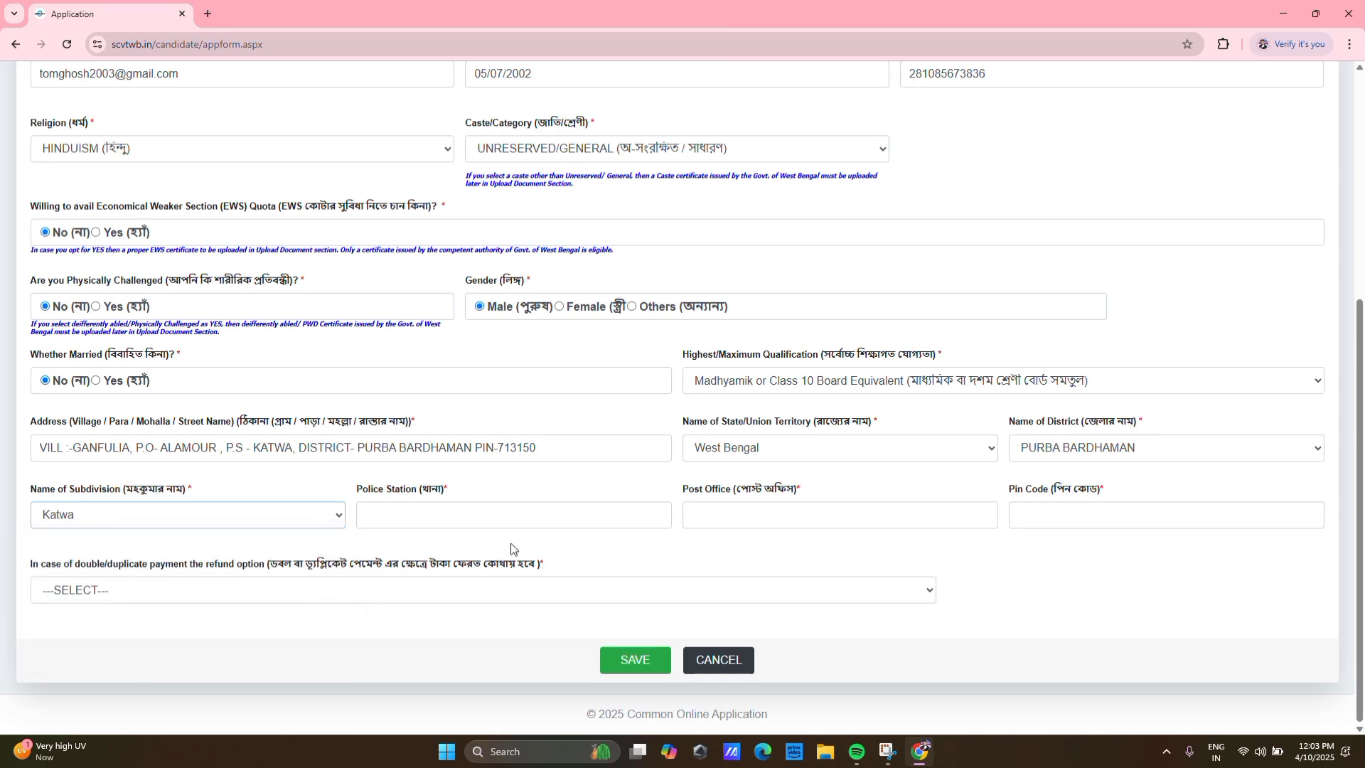
# - Fill in the police station, post office and postal code of the applicant's address
pyautogui.click(487, 519)
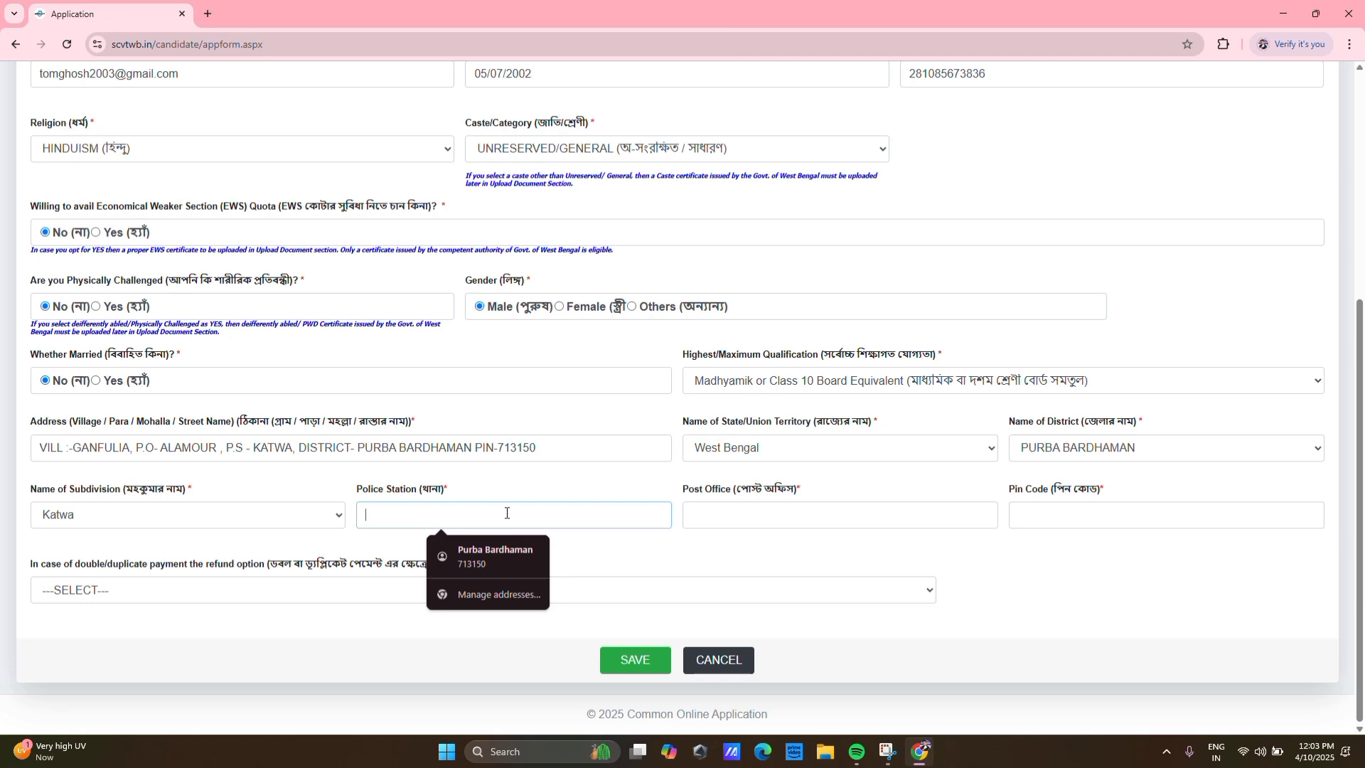
pyautogui.write('KATWA')
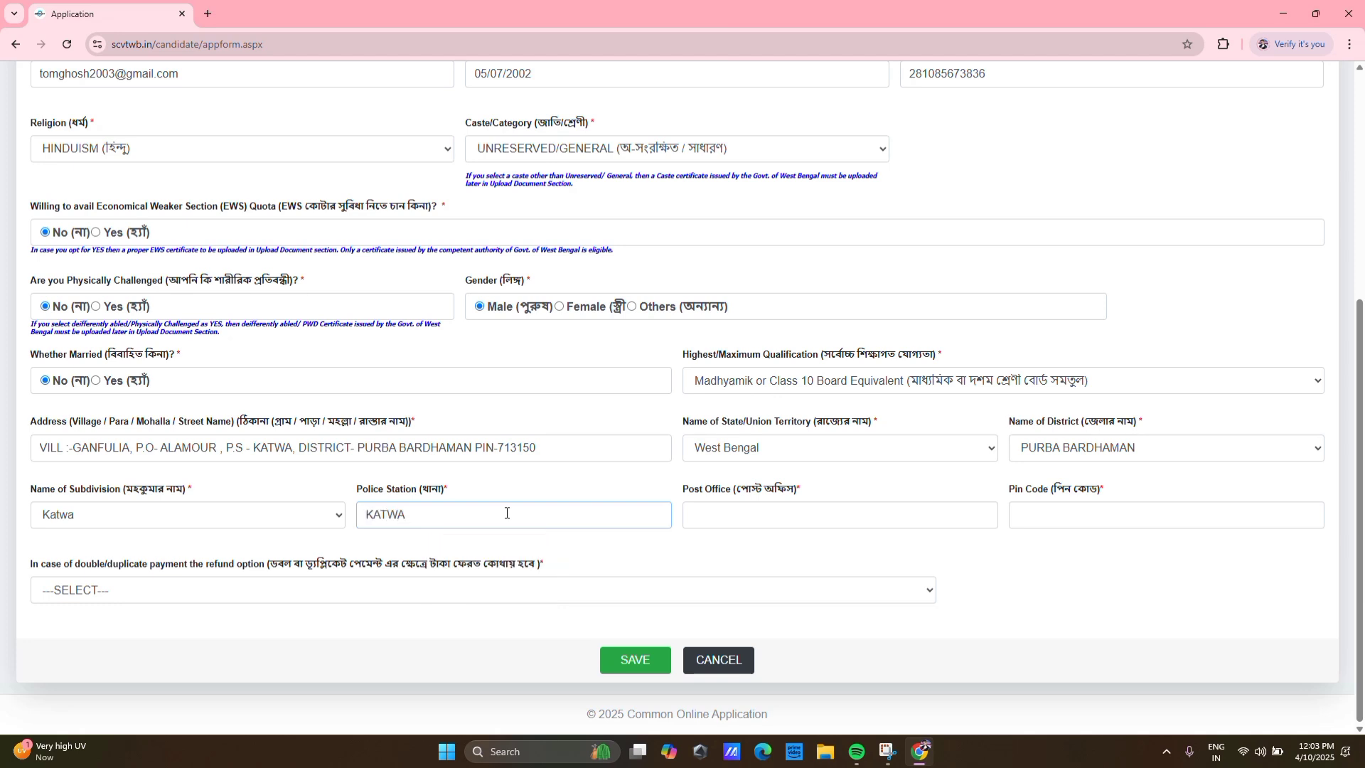
pyautogui.click(807, 520)
pyautogui.write('ALAMP')
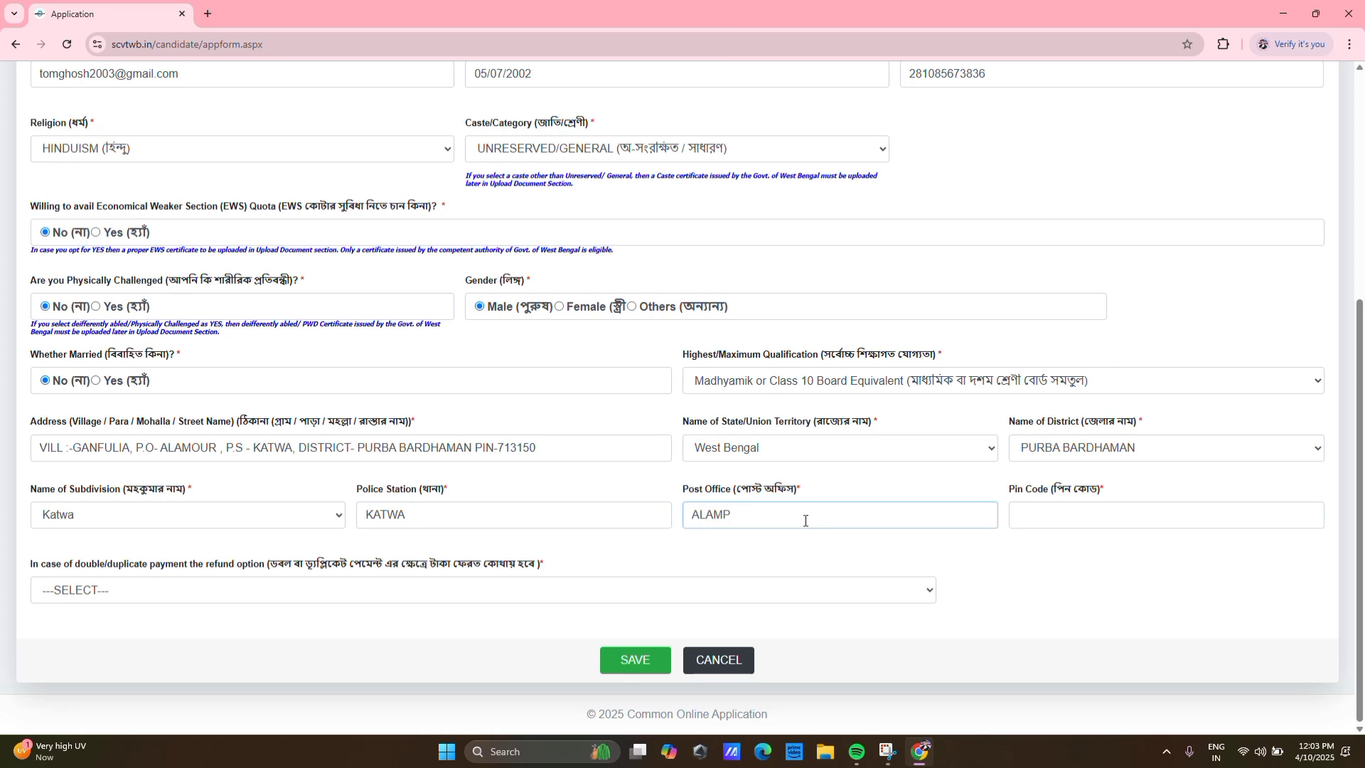
pyautogui.write('UR')
pyautogui.click(1029, 508)
pyautogui.write('71')
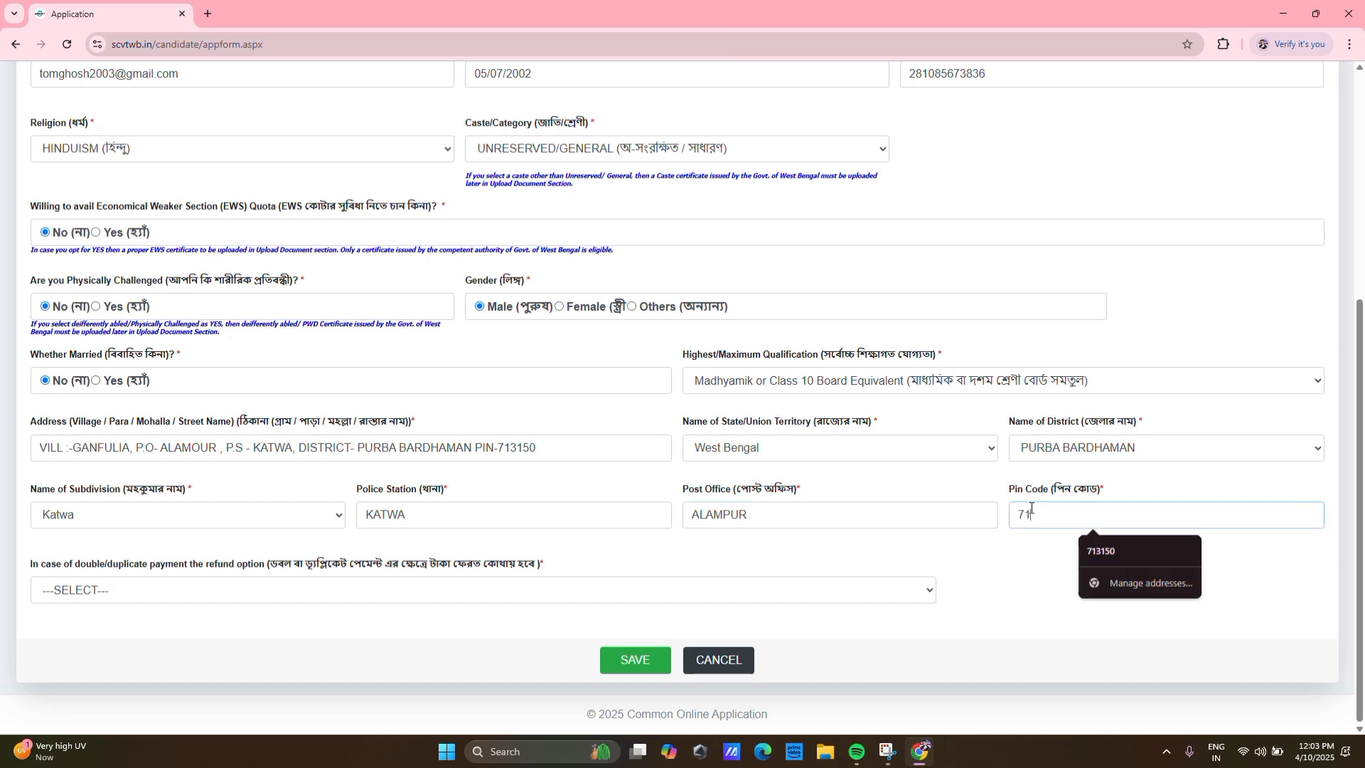
pyautogui.write('3150')
# - Set the duplicate payment refund option to "To the Same Account from where the Money is Deducted" and save the checked application form
pyautogui.click(521, 590)
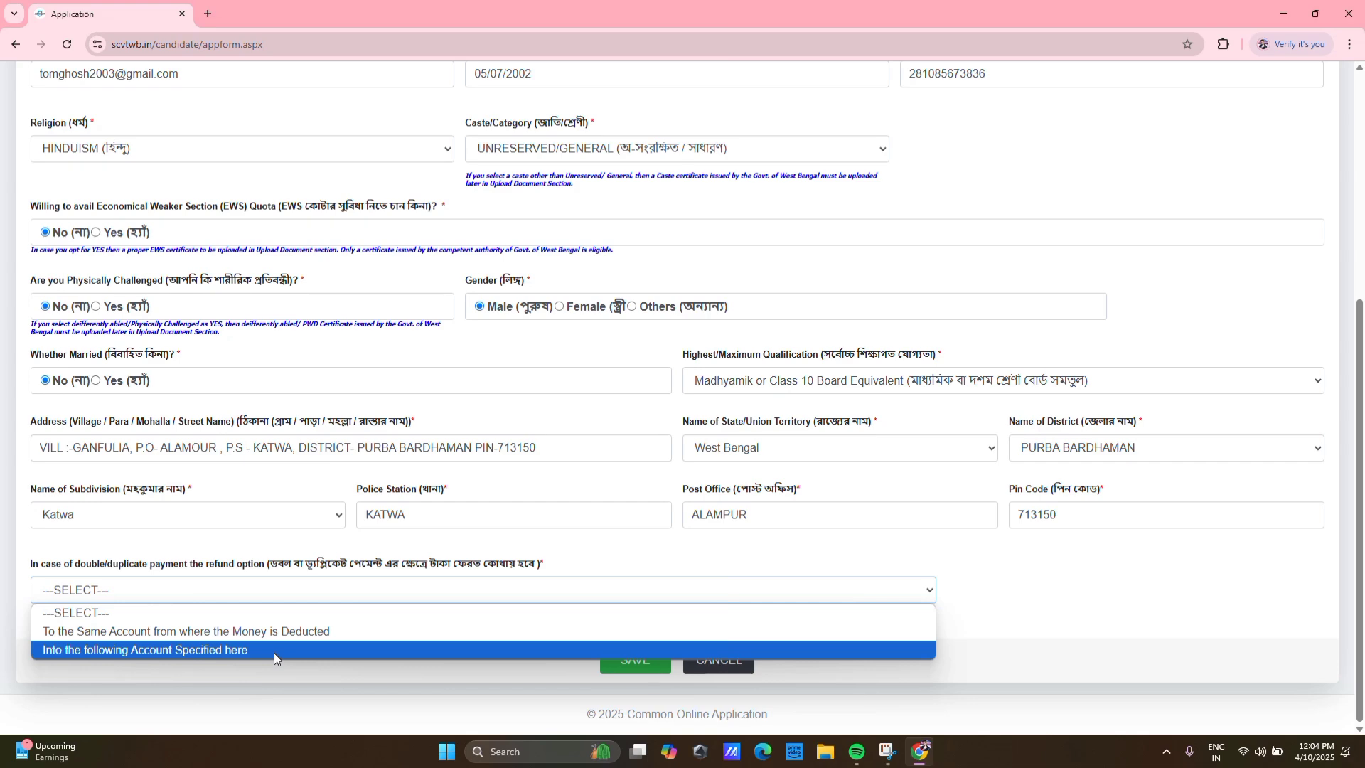
pyautogui.click(282, 632)
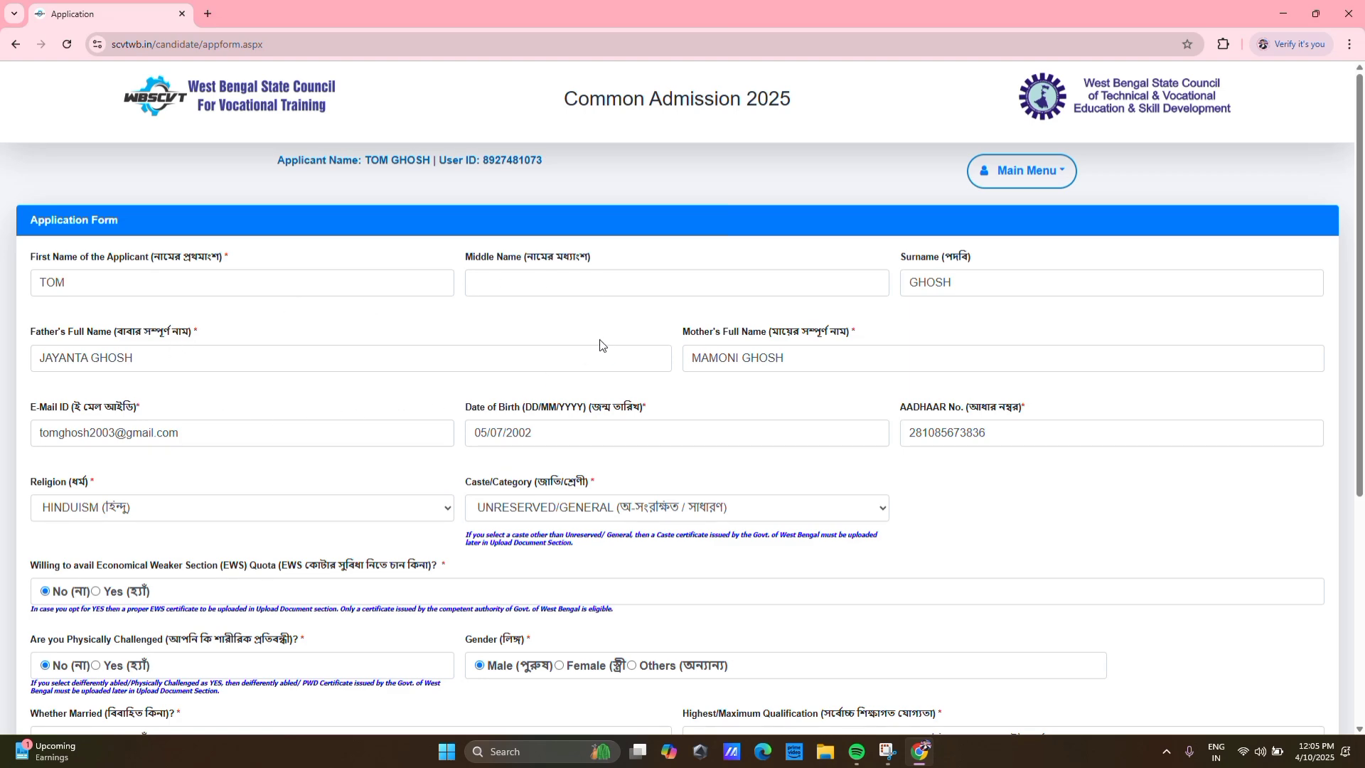
pyautogui.scroll(-2, 604, 341)
pyautogui.scroll(-3, 608, 338)
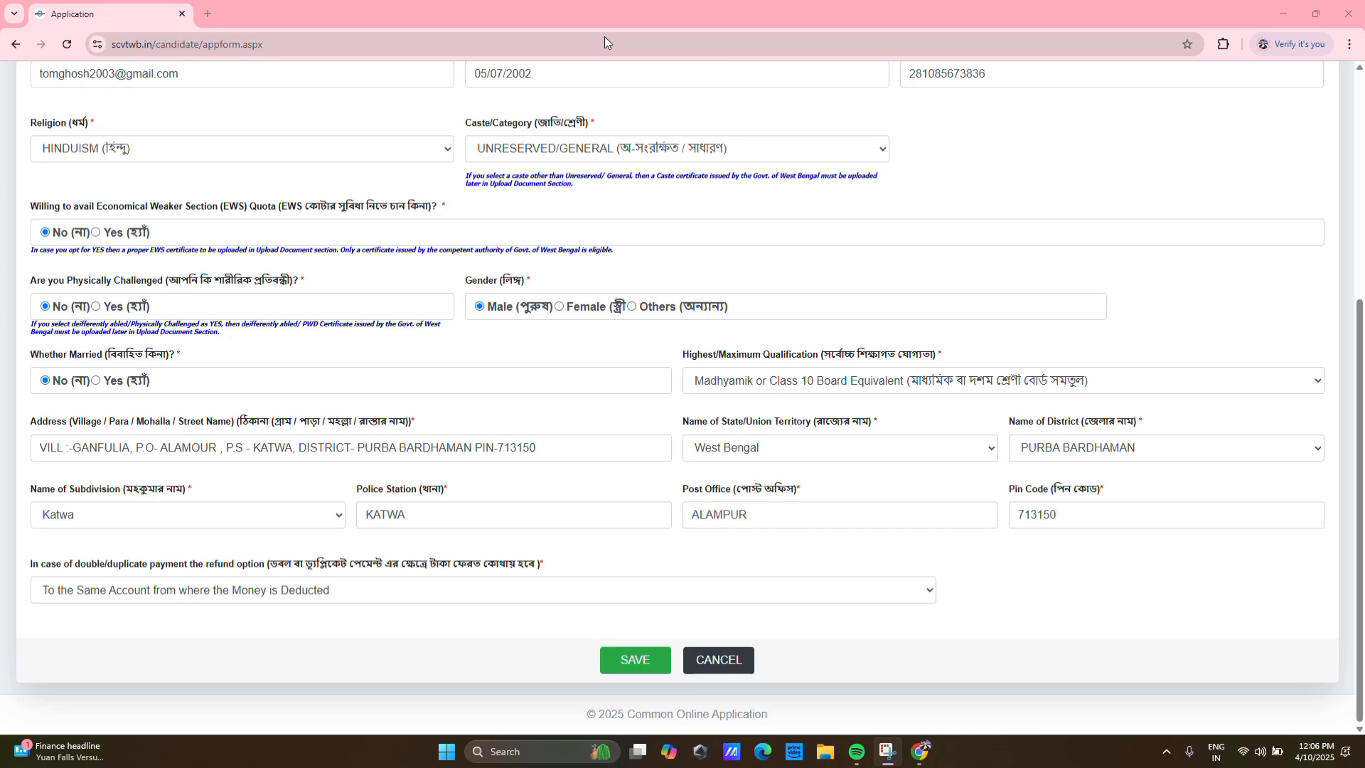
pyautogui.scroll(3, 476, 370)
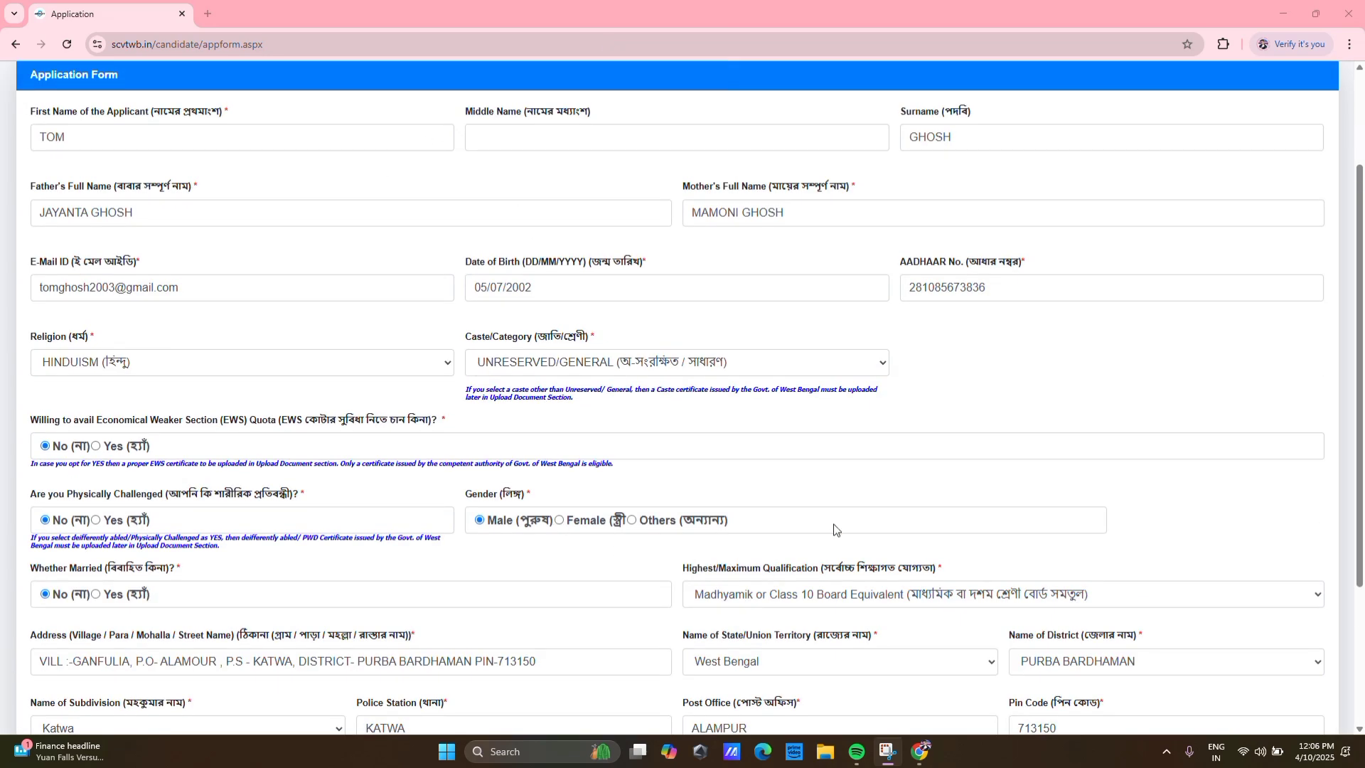
pyautogui.scroll(-3, 665, 507)
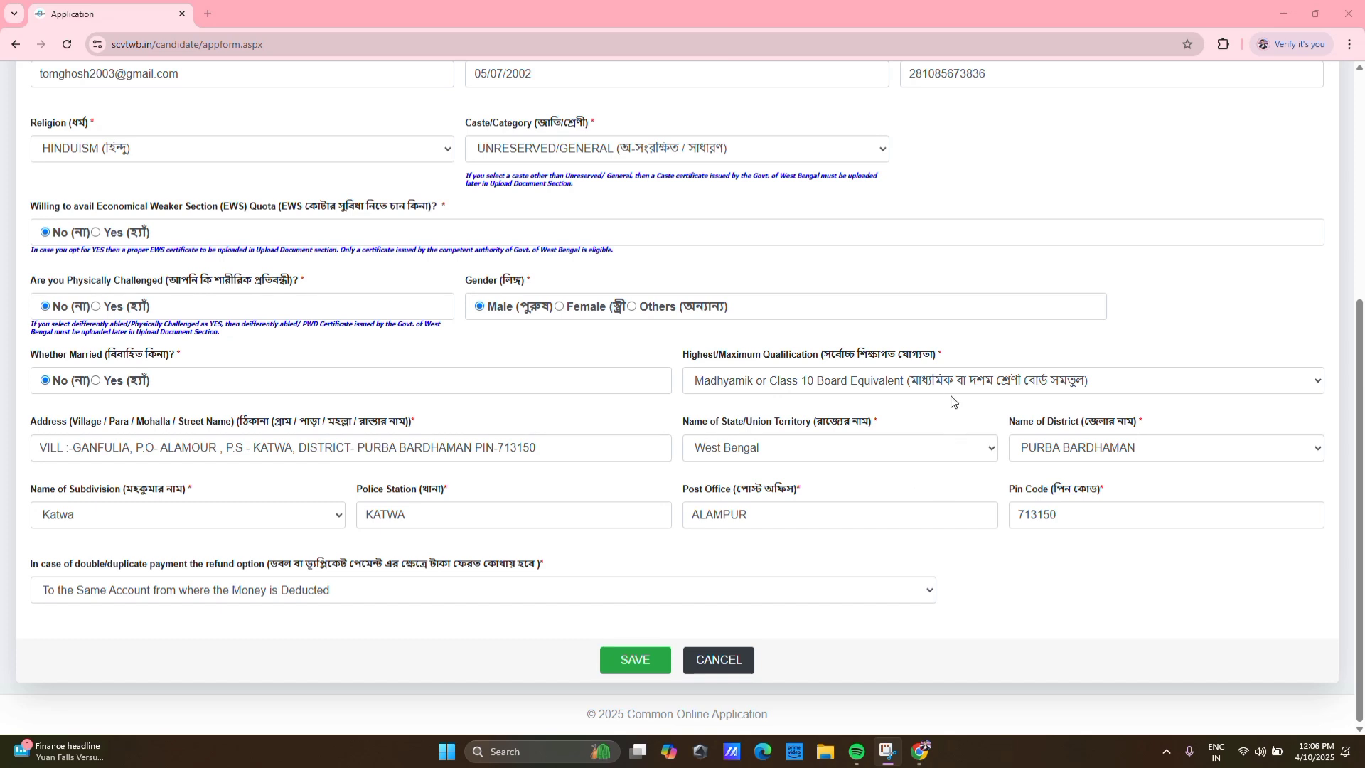
pyautogui.click(1319, 381)
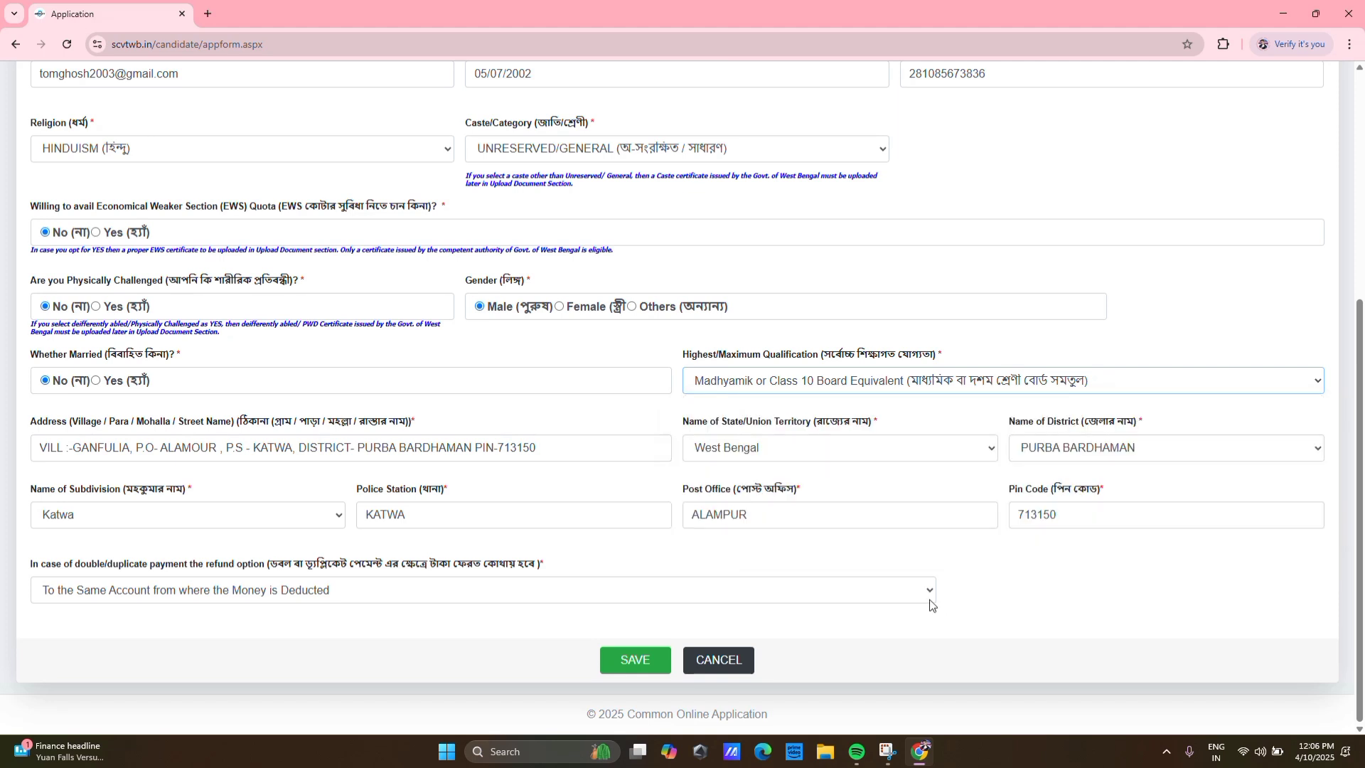
pyautogui.click(647, 662)
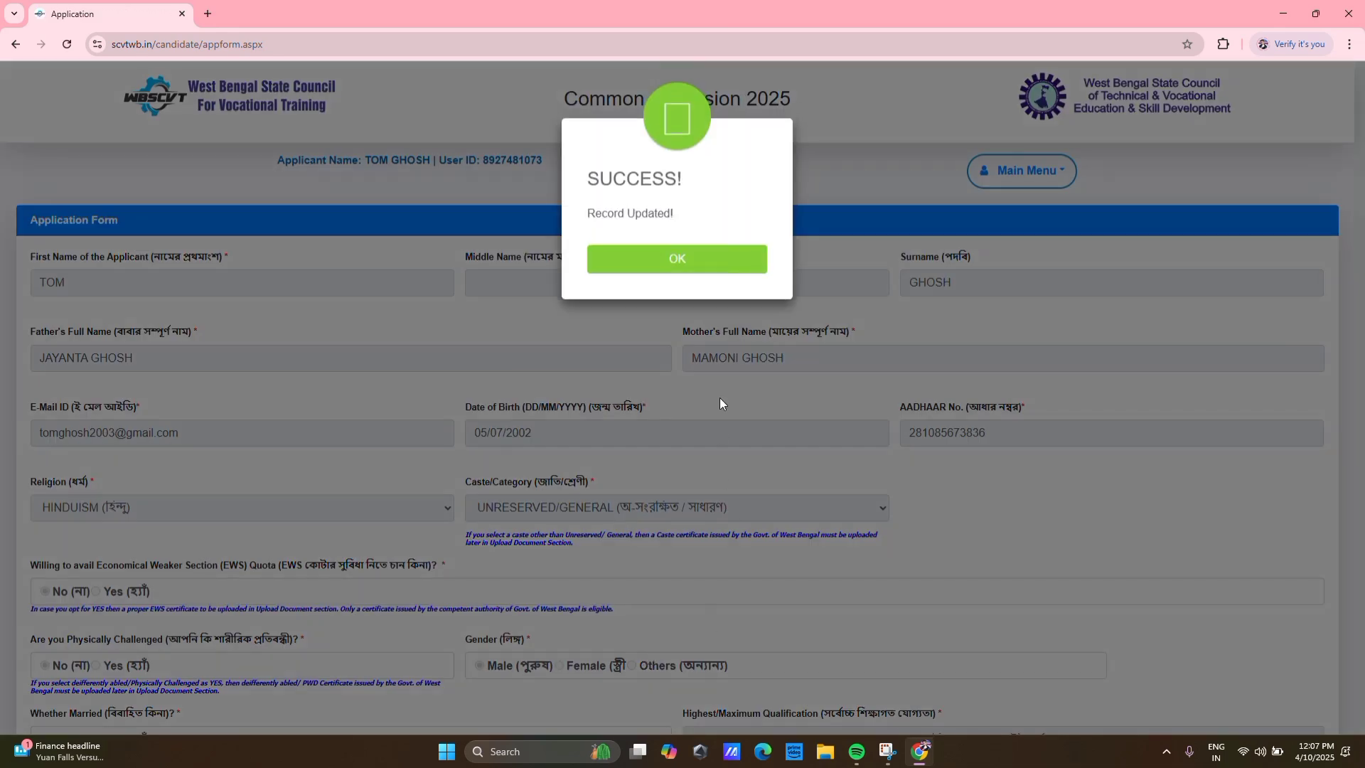
pyautogui.click(688, 262)
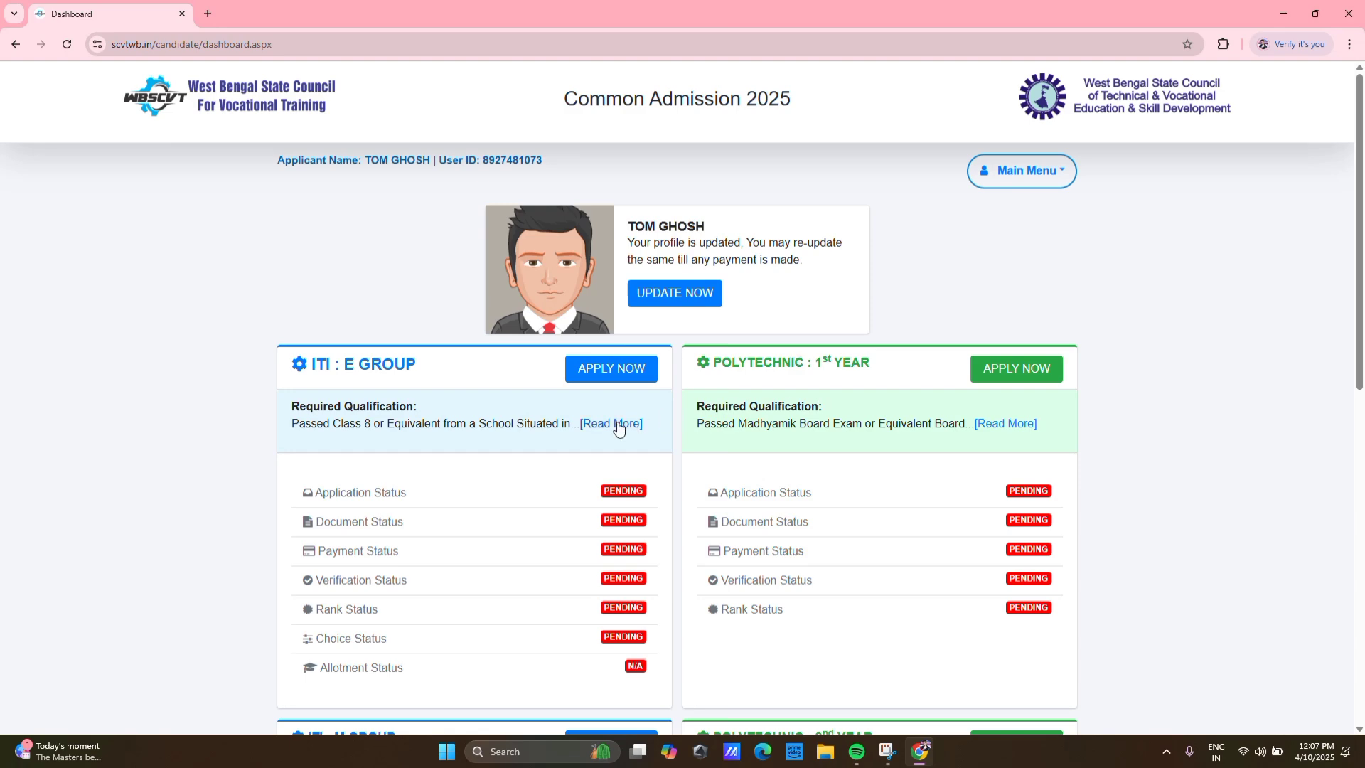
# - Examine the required qualifications and application stages of the ITI E Group, ITI M Group and Polytechnic 1st and 2nd Year cards
pyautogui.scroll(-3, 568, 430)
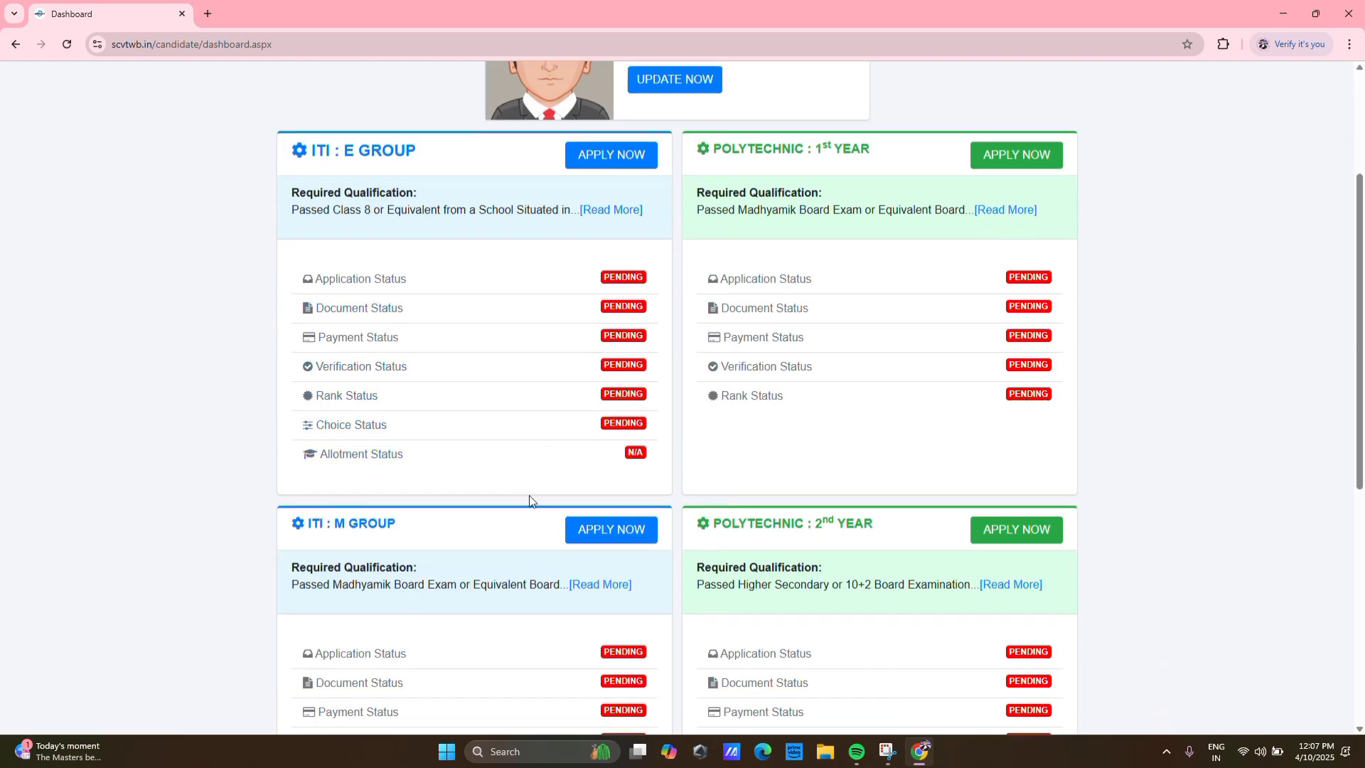
pyautogui.scroll(-2, 535, 480)
pyautogui.scroll(2, 522, 431)
pyautogui.scroll(-2, 551, 551)
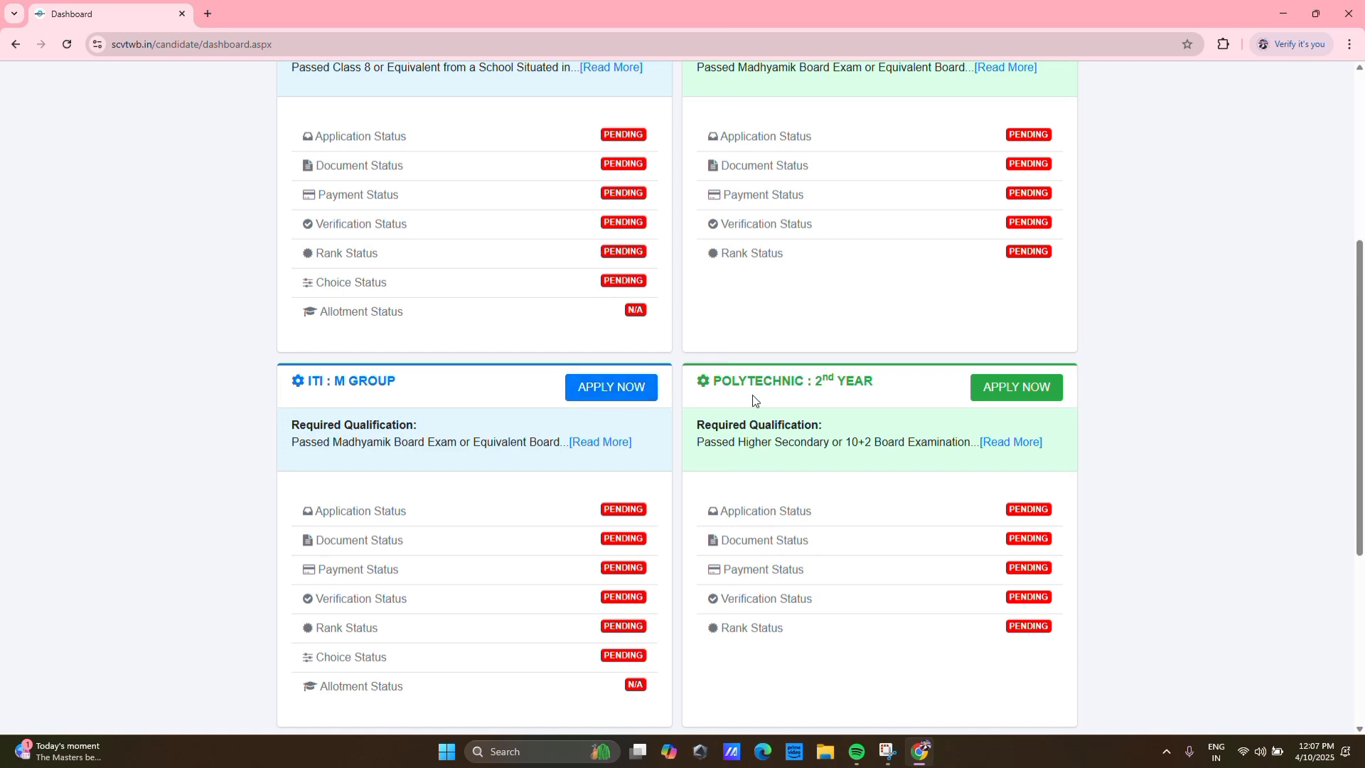
pyautogui.scroll(4, 752, 396)
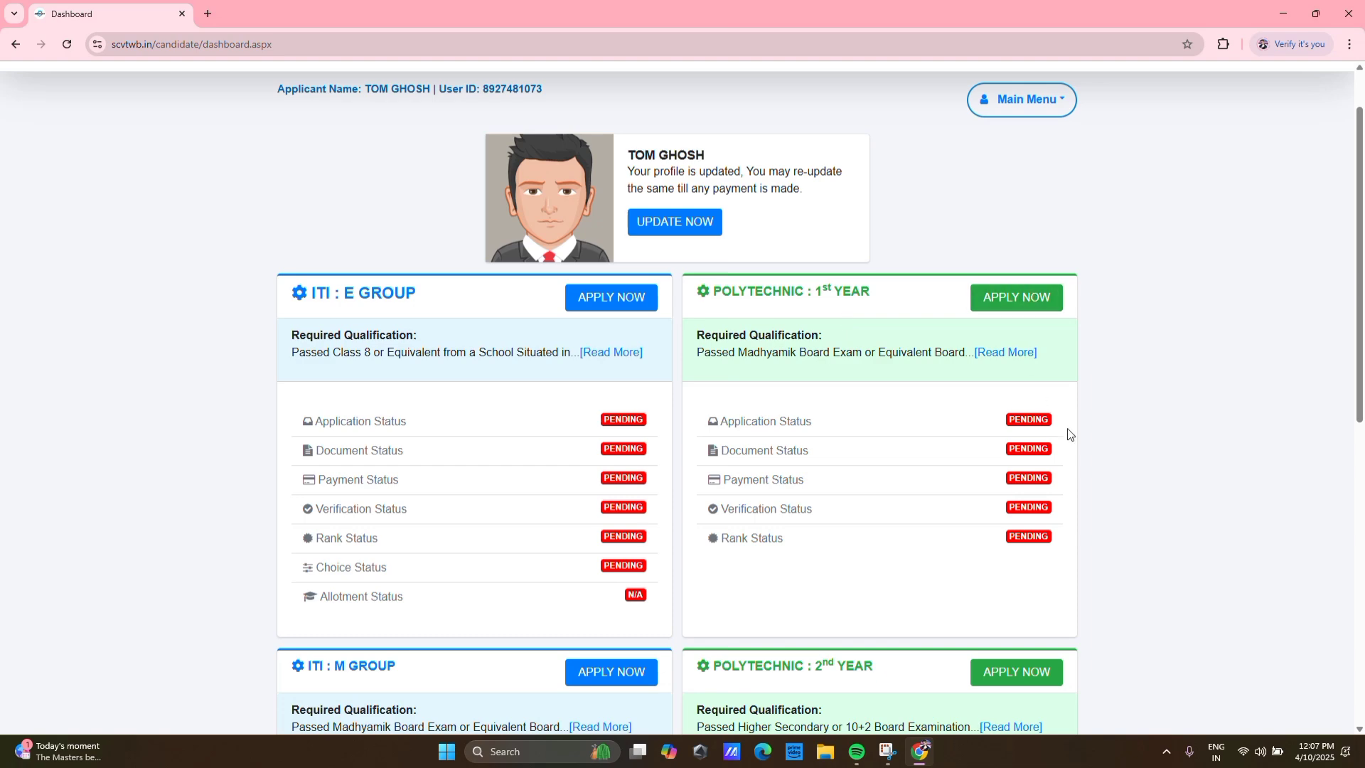
pyautogui.scroll(-4, 1059, 437)
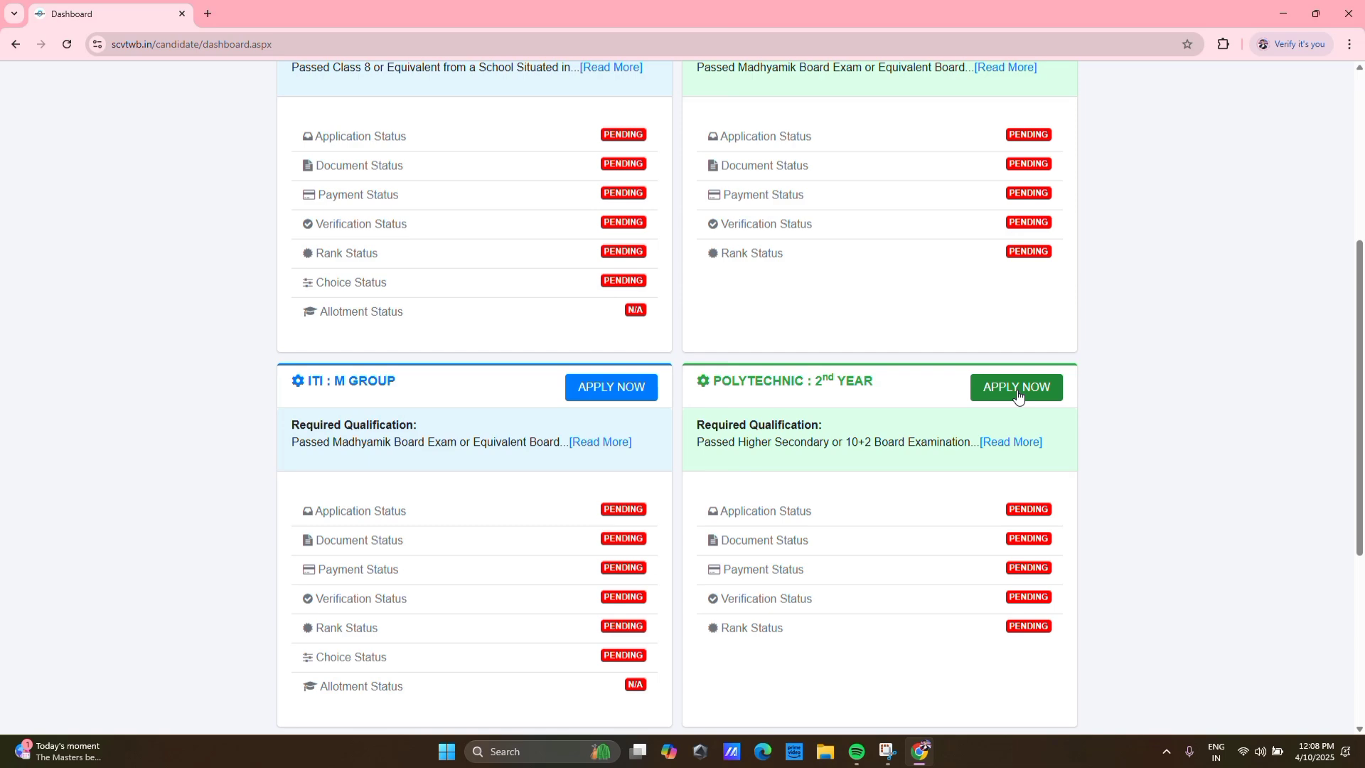
pyautogui.scroll(5, 988, 348)
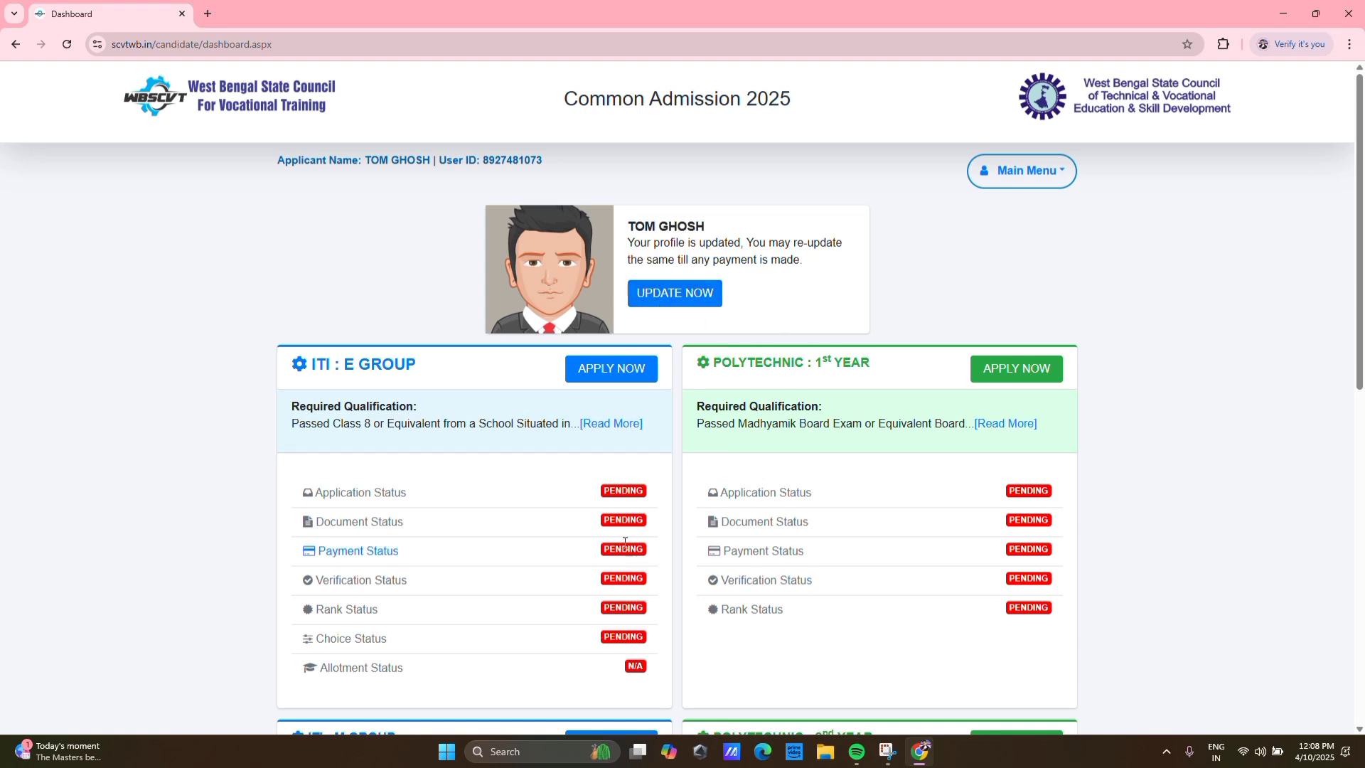
pyautogui.scroll(-1, 625, 541)
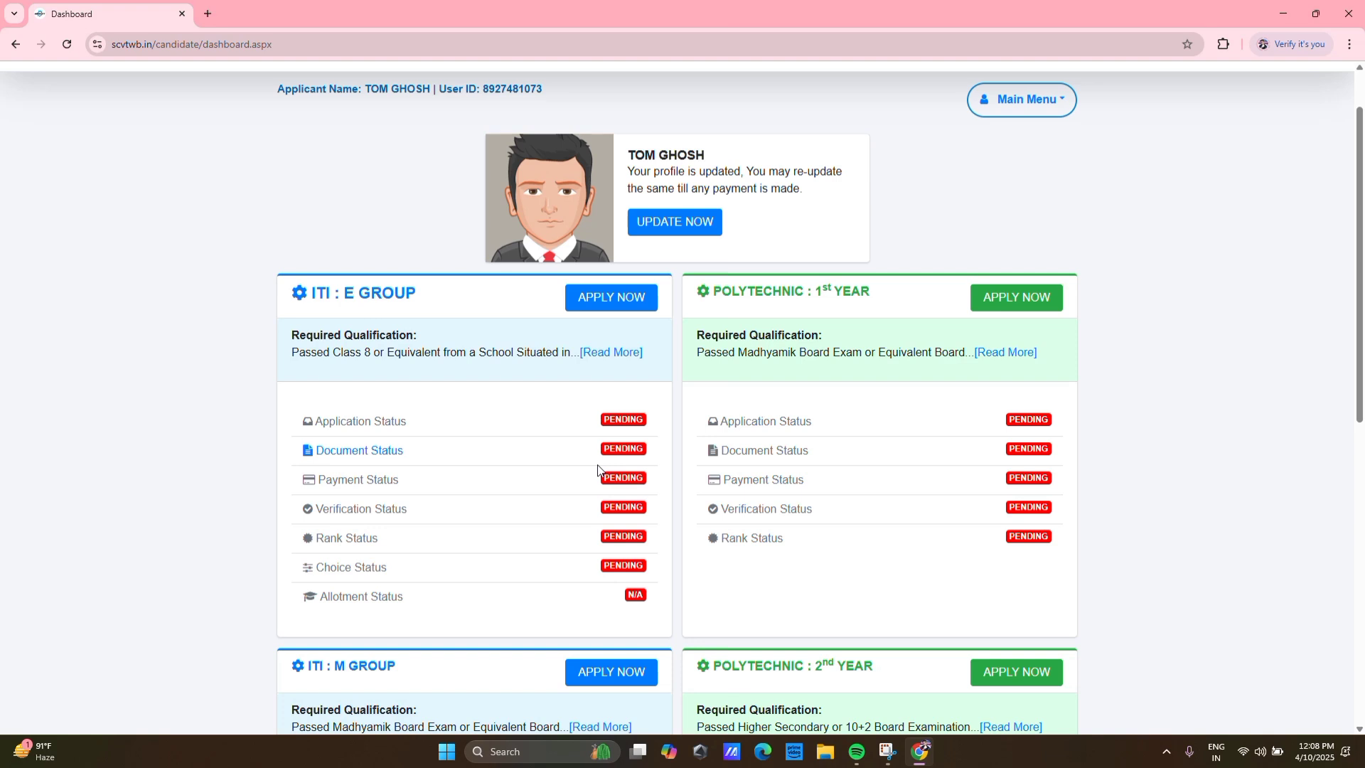
pyautogui.scroll(-3, 597, 469)
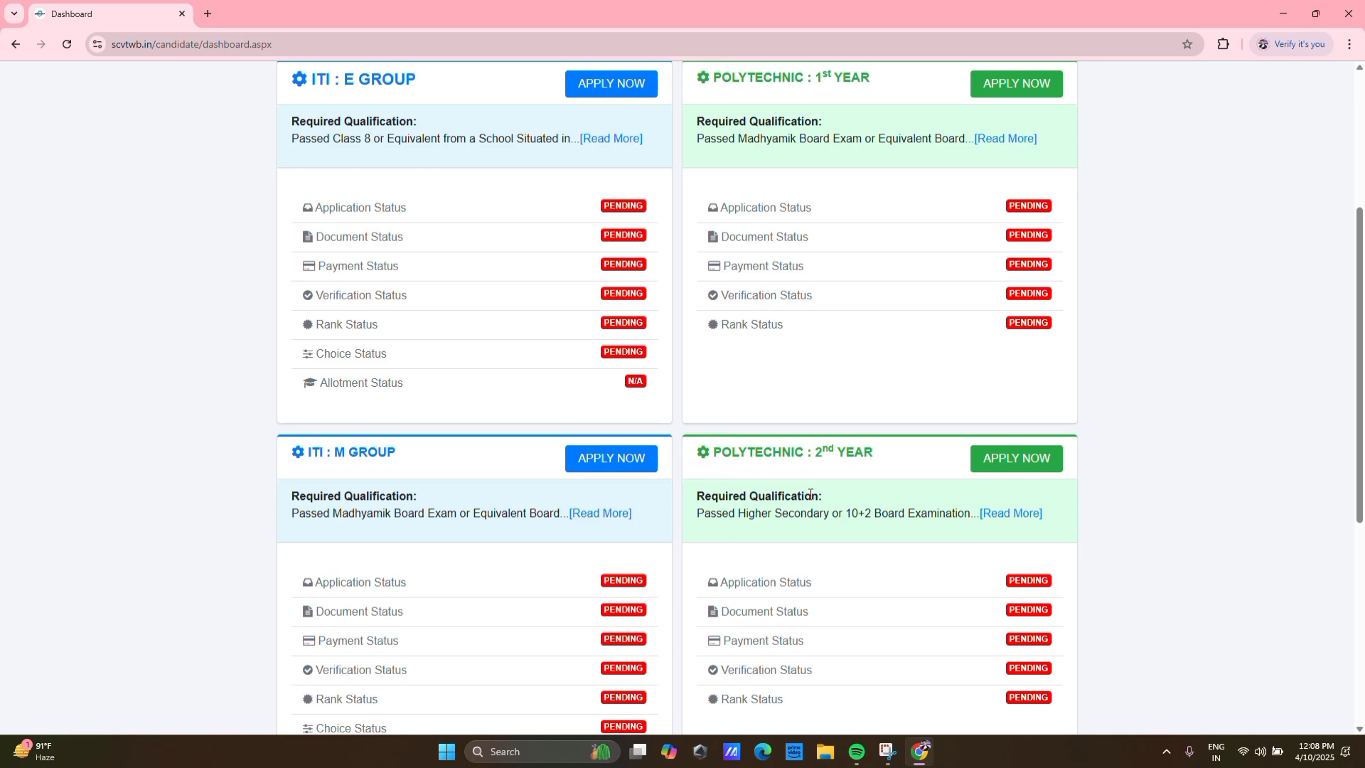
pyautogui.scroll(4, 811, 495)
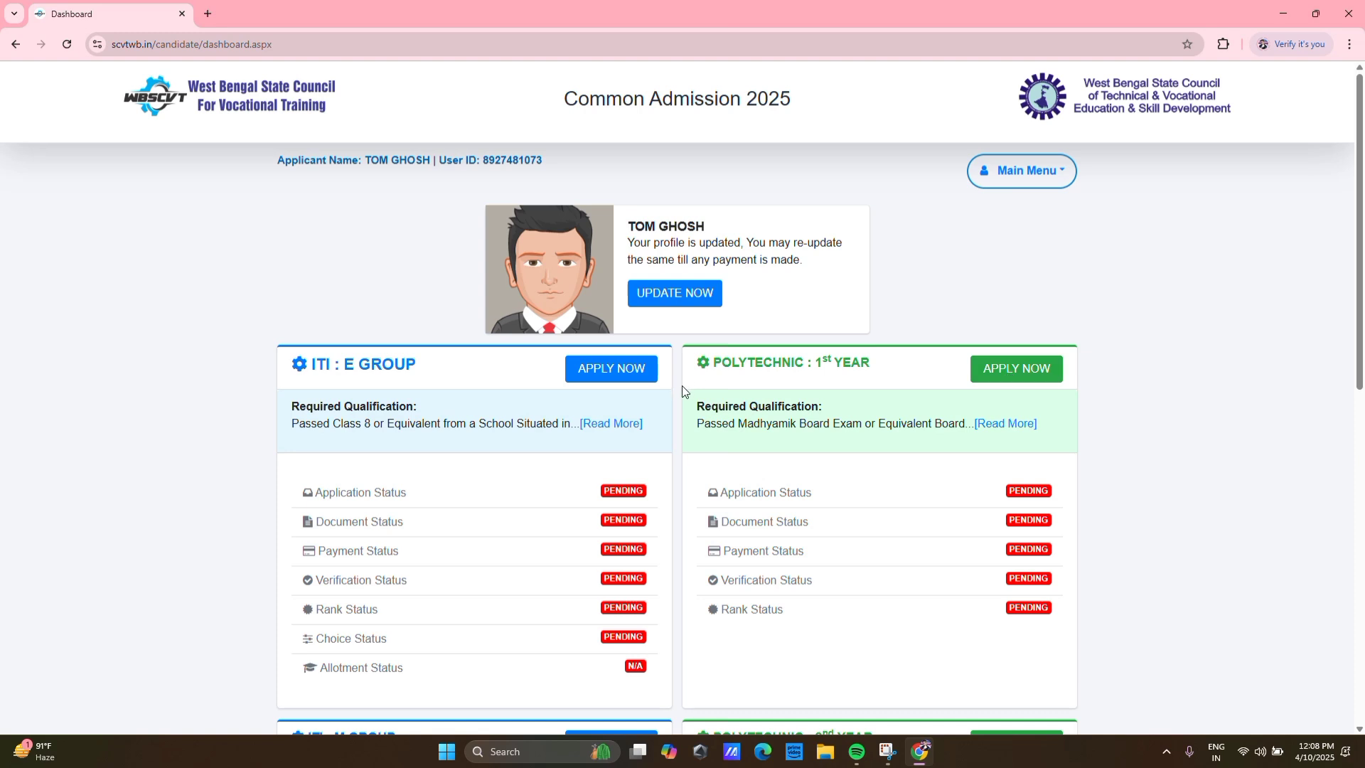
pyautogui.scroll(-4, 681, 385)
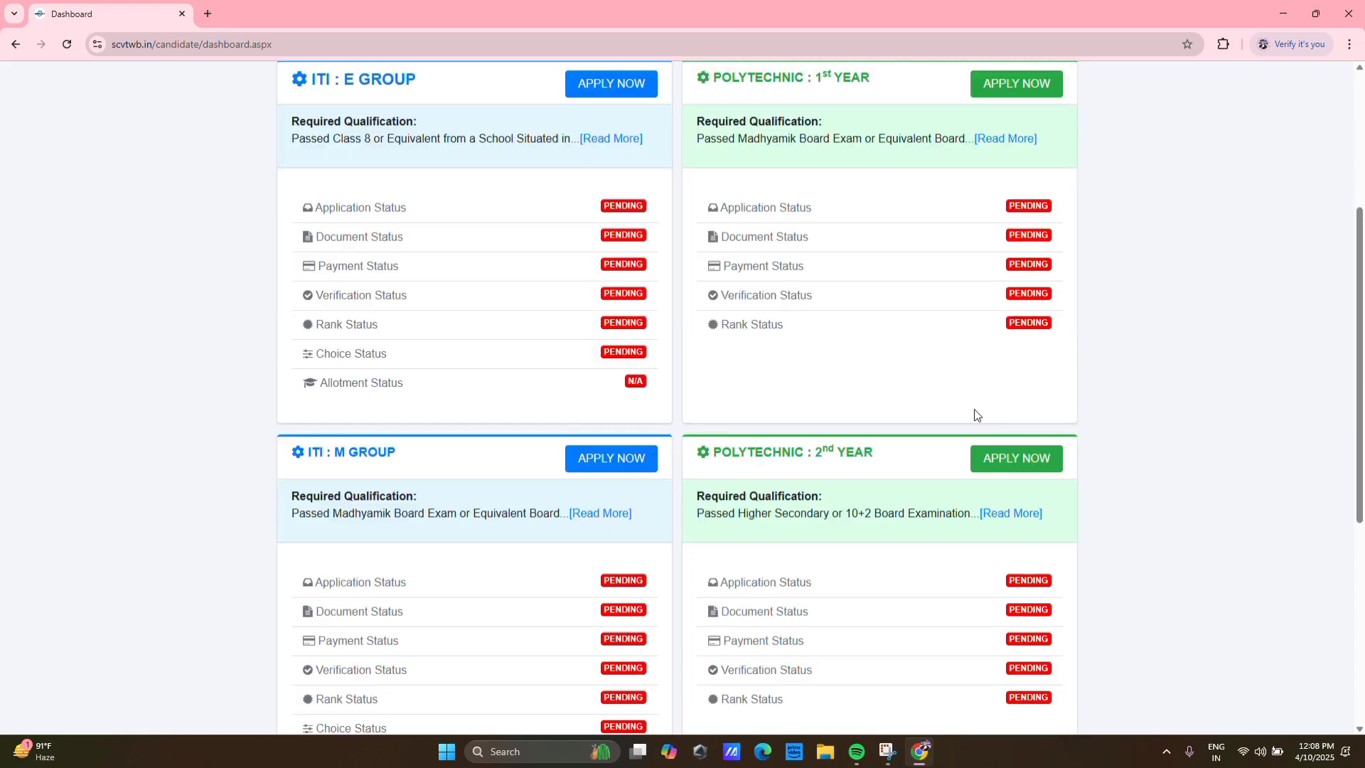
pyautogui.scroll(3, 938, 454)
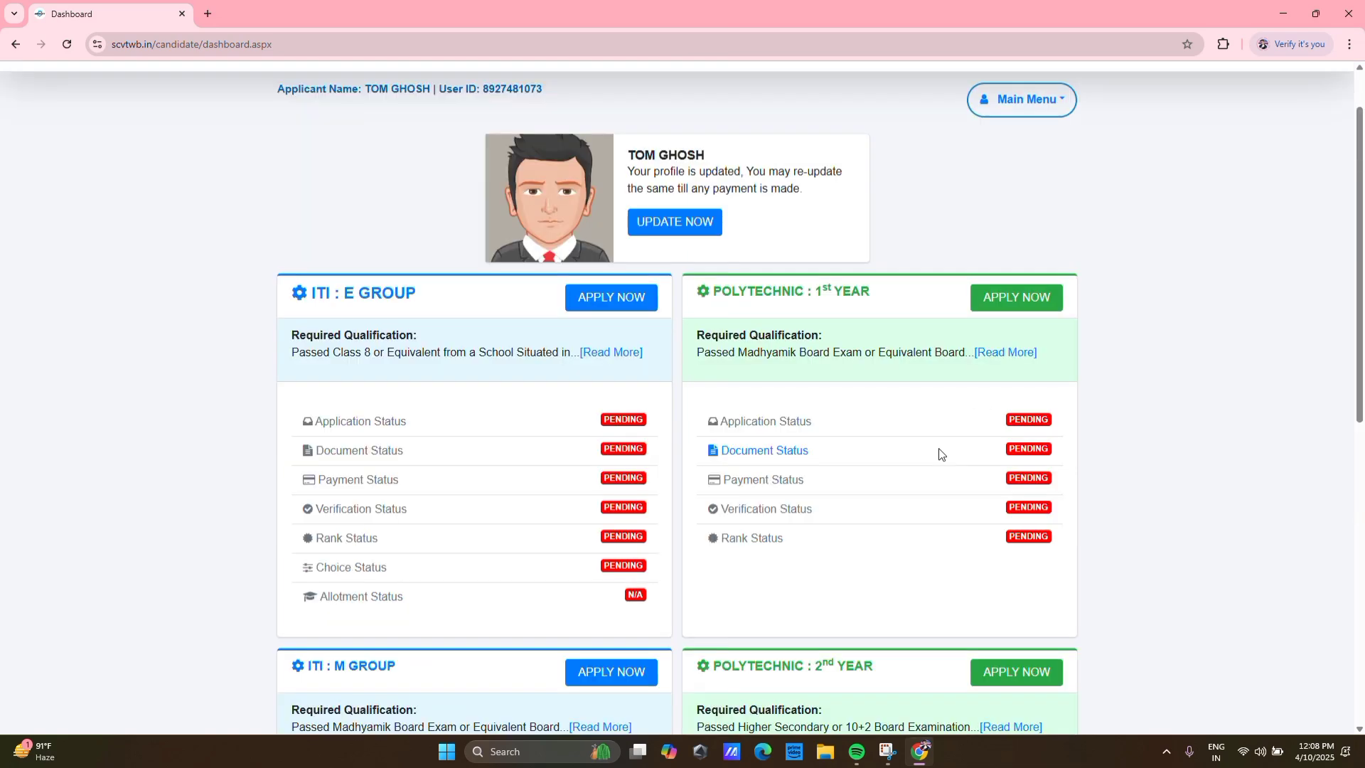
pyautogui.scroll(-1, 940, 453)
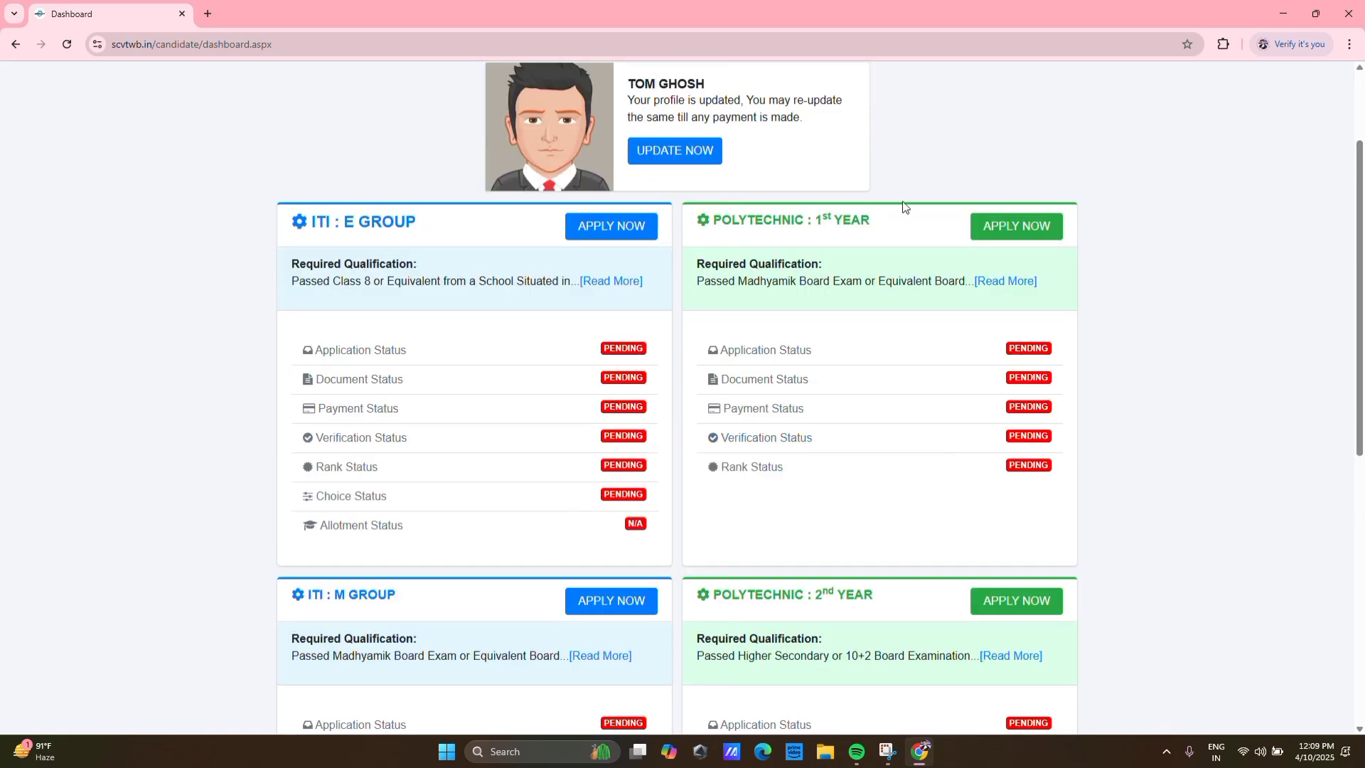